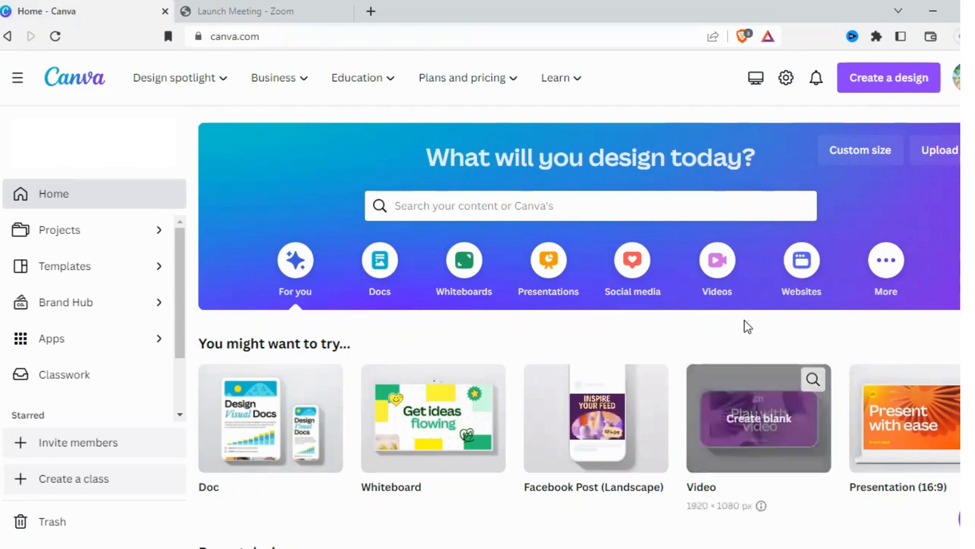
Create a blank 1920 × 1080 px video and add the recently used 18-second colored paints smoke explosion clip to it
{"action": "left_click", "coordinate": [718, 261]}
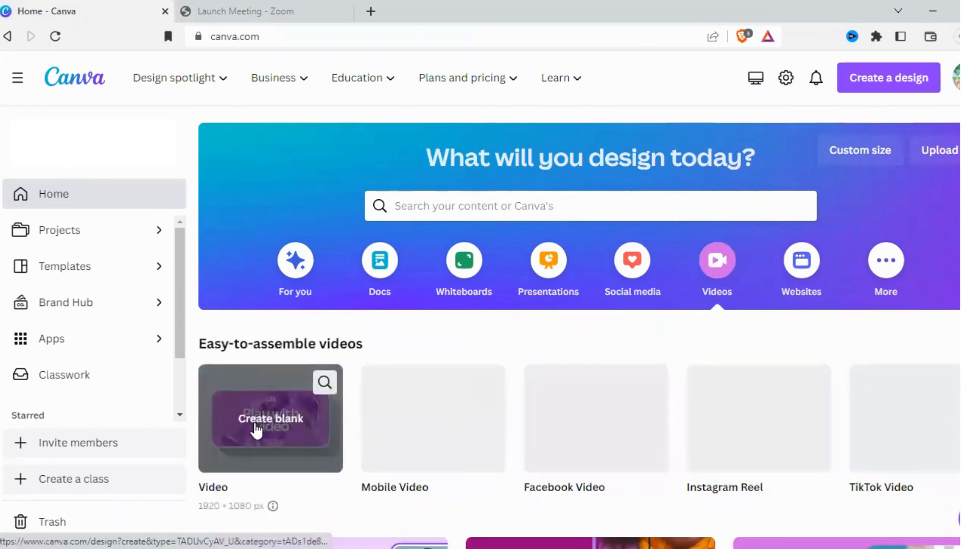
{"action": "left_click", "coordinate": [254, 424]}
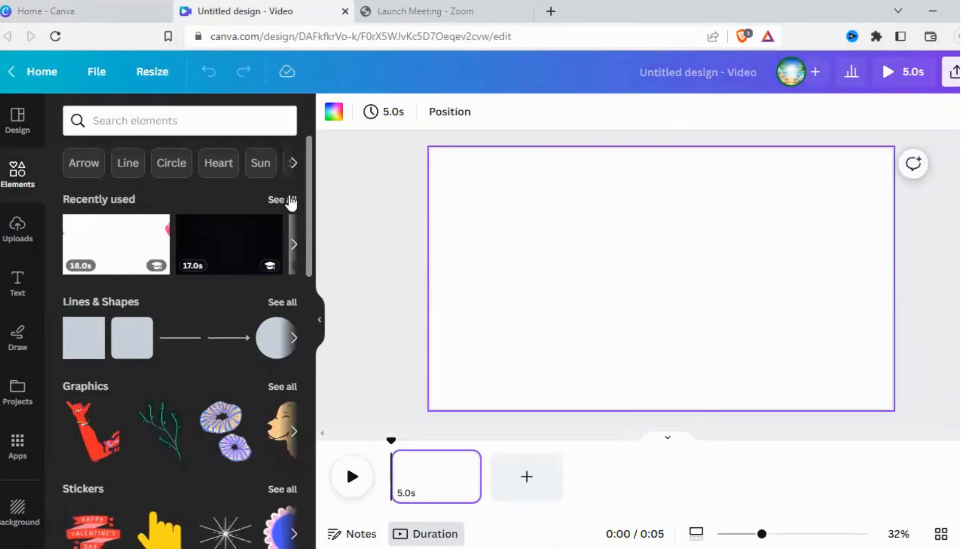
{"action": "left_click", "coordinate": [283, 201]}
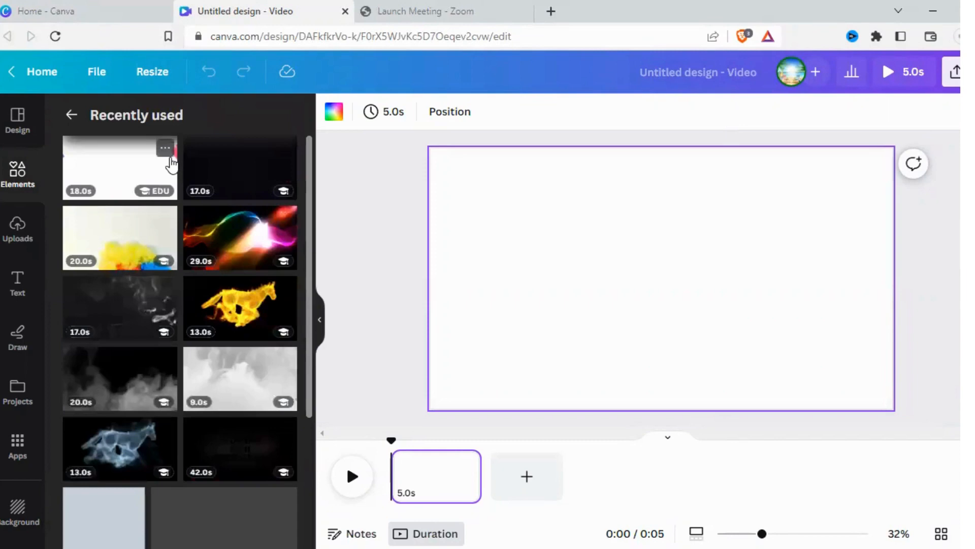
{"action": "left_click", "coordinate": [165, 147]}
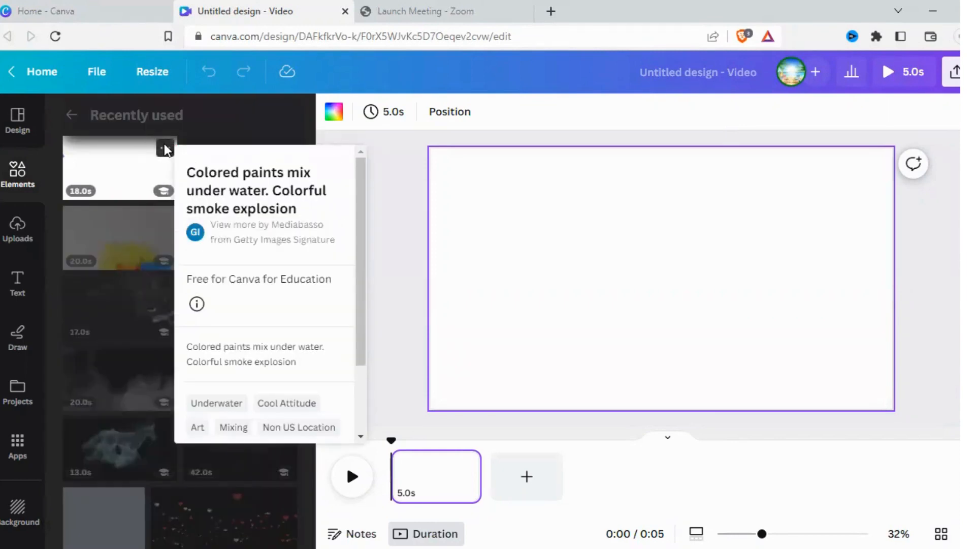
{"action": "left_click", "coordinate": [119, 172]}
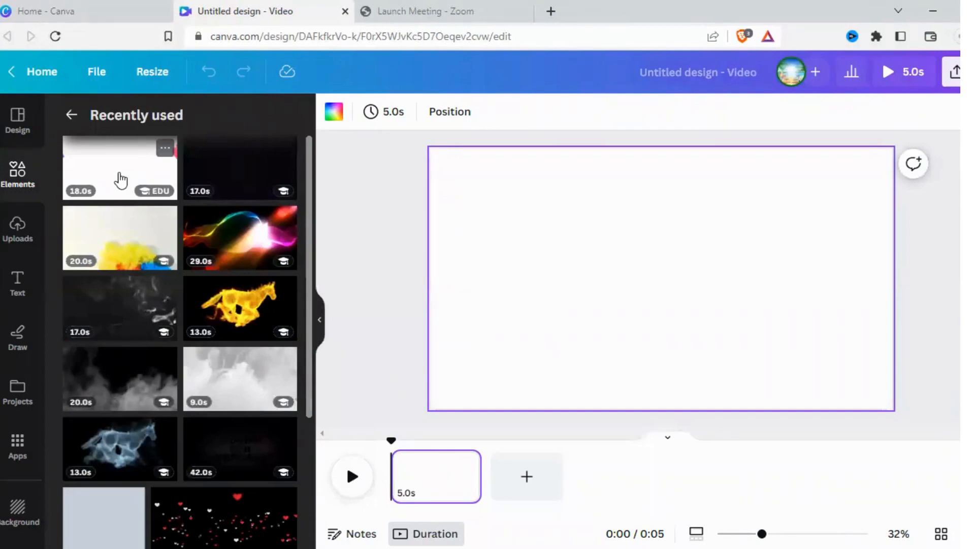
{"action": "left_click", "coordinate": [120, 179]}
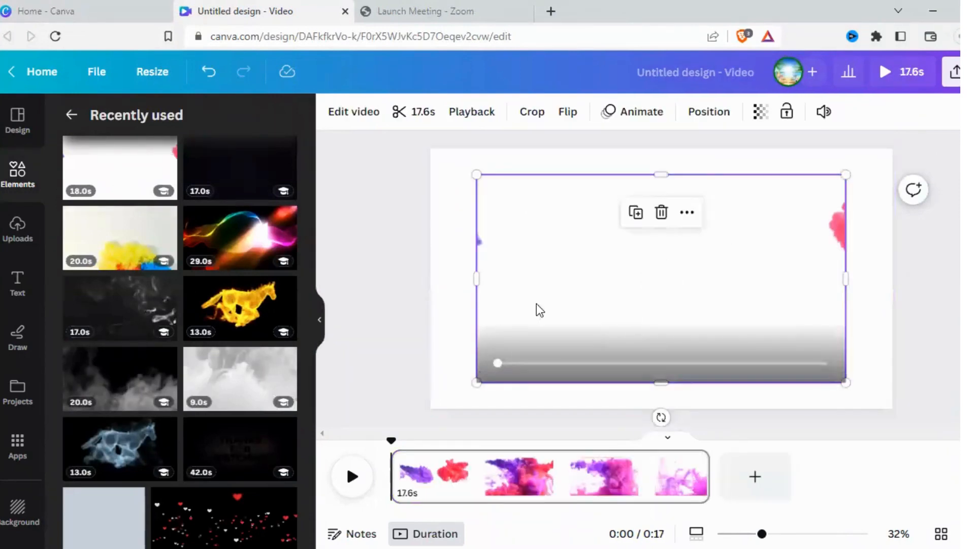
Enlarge the smoke explosion clip and position it so it covers nearly the whole page
{"action": "left_click_drag", "start_coordinate": [537, 304], "coordinate": [430, 157]}
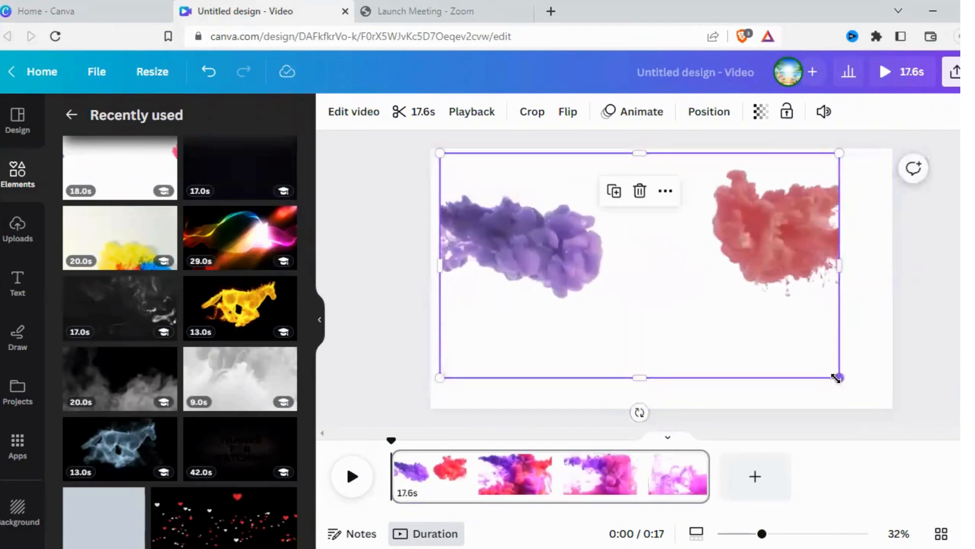
{"action": "left_click_drag", "start_coordinate": [837, 378], "coordinate": [892, 407]}
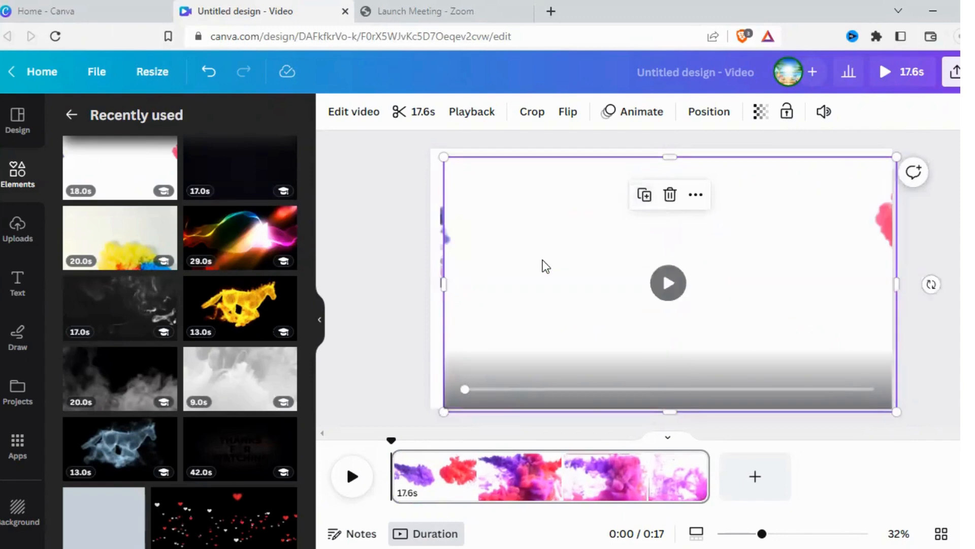
{"action": "left_click_drag", "start_coordinate": [578, 263], "coordinate": [431, 279]}
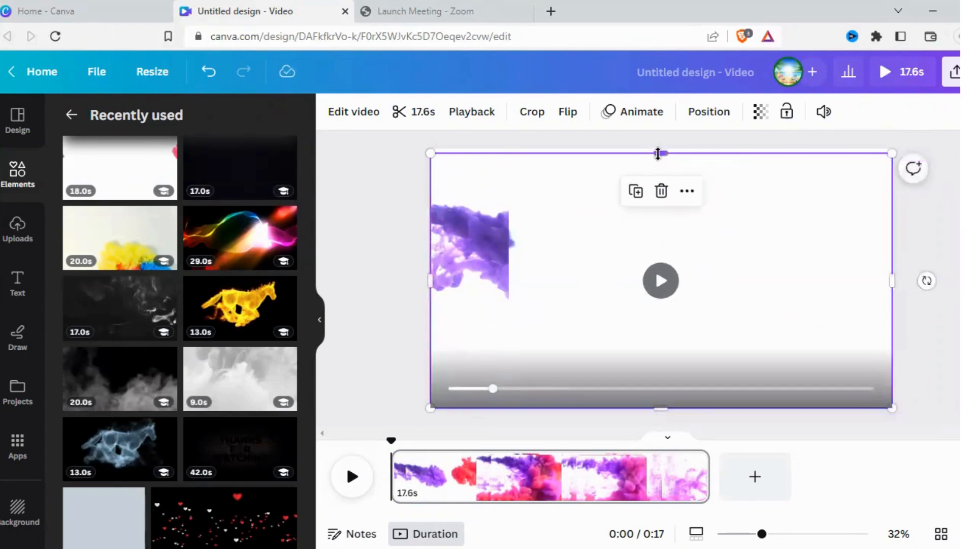
{"action": "mouse_move", "coordinate": [718, 274]}
{"action": "left_mouse_down"}
{"action": "mouse_move", "coordinate": [680, 270]}
{"action": "mouse_move", "coordinate": [716, 268]}
{"action": "mouse_move", "coordinate": [725, 313]}
{"action": "mouse_move", "coordinate": [740, 322]}
{"action": "mouse_move", "coordinate": [774, 313]}
{"action": "mouse_move", "coordinate": [727, 302]}
{"action": "mouse_move", "coordinate": [715, 264]}
{"action": "mouse_move", "coordinate": [715, 290]}
{"action": "left_mouse_up"}
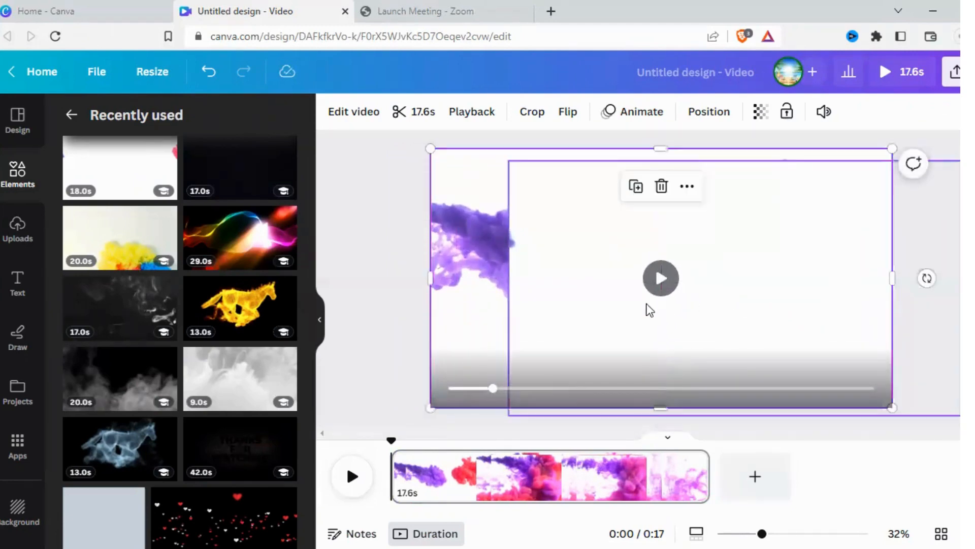
{"action": "mouse_move", "coordinate": [647, 305]}
{"action": "left_mouse_down"}
{"action": "mouse_move", "coordinate": [681, 307]}
{"action": "mouse_move", "coordinate": [646, 298]}
{"action": "mouse_move", "coordinate": [657, 307]}
{"action": "left_mouse_up"}
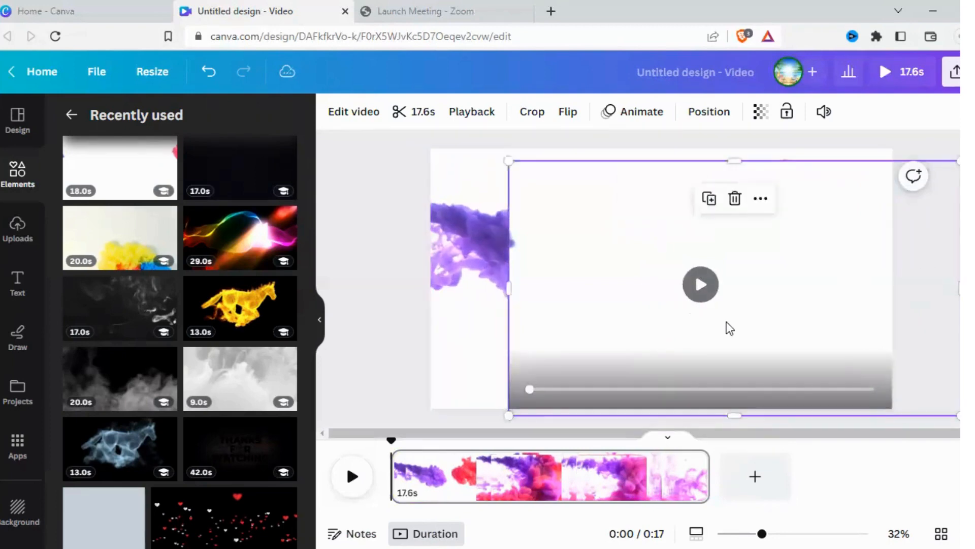
{"action": "left_click_drag", "start_coordinate": [758, 328], "coordinate": [693, 333]}
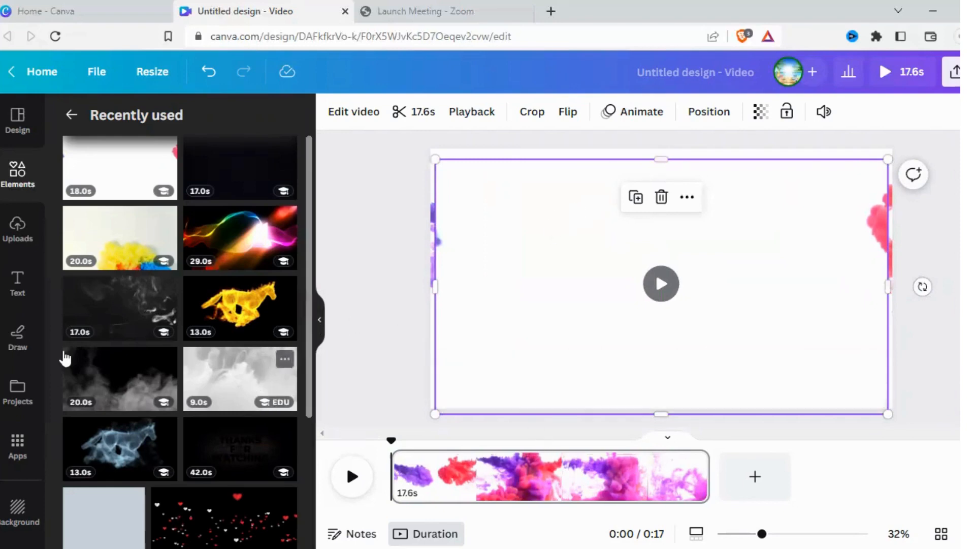
Add a plain text box over the clip and enter LEARN in it
{"action": "left_click", "coordinate": [25, 294]}
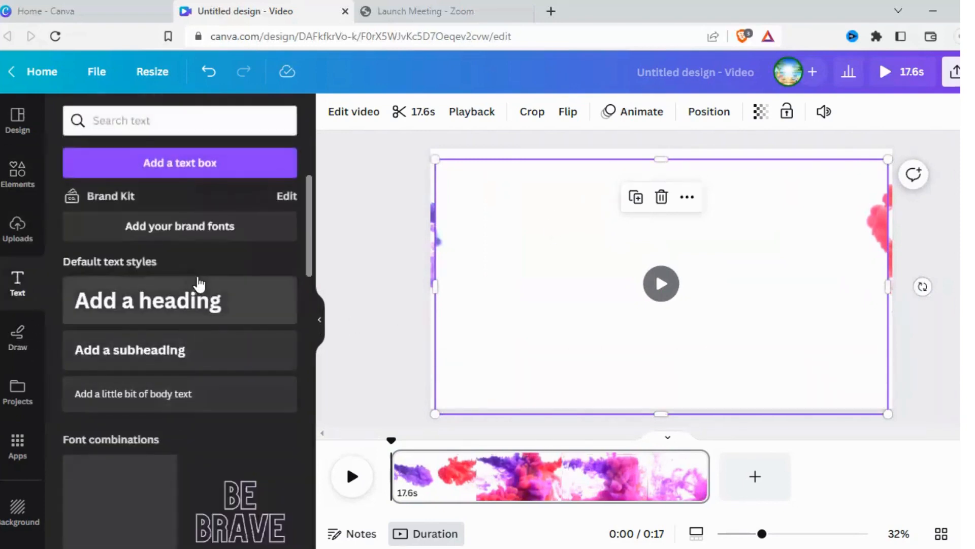
{"action": "scroll", "coordinate": [189, 313], "scroll_direction": "down", "scroll_amount": 3}
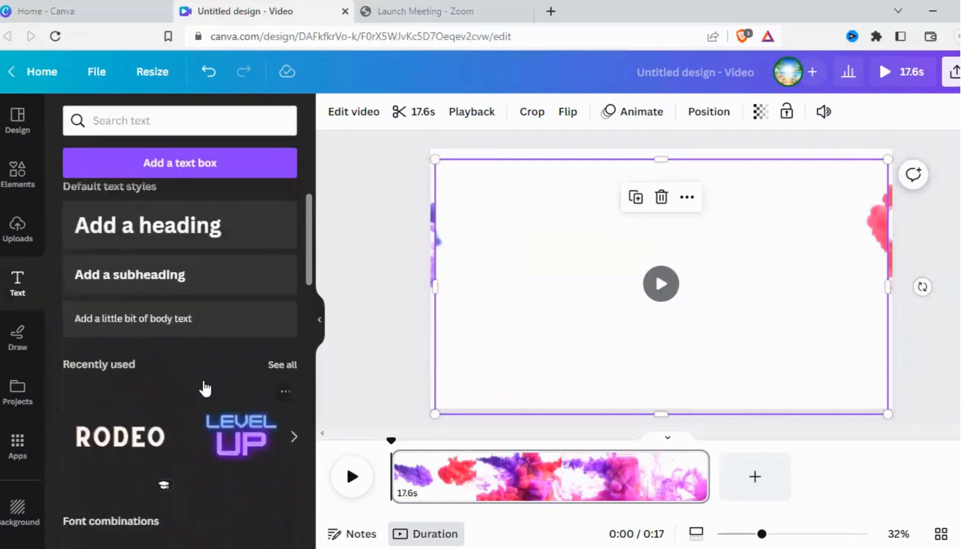
{"action": "scroll", "coordinate": [191, 345], "scroll_direction": "down", "scroll_amount": 5}
{"action": "scroll", "coordinate": [130, 370], "scroll_direction": "down", "scroll_amount": 5}
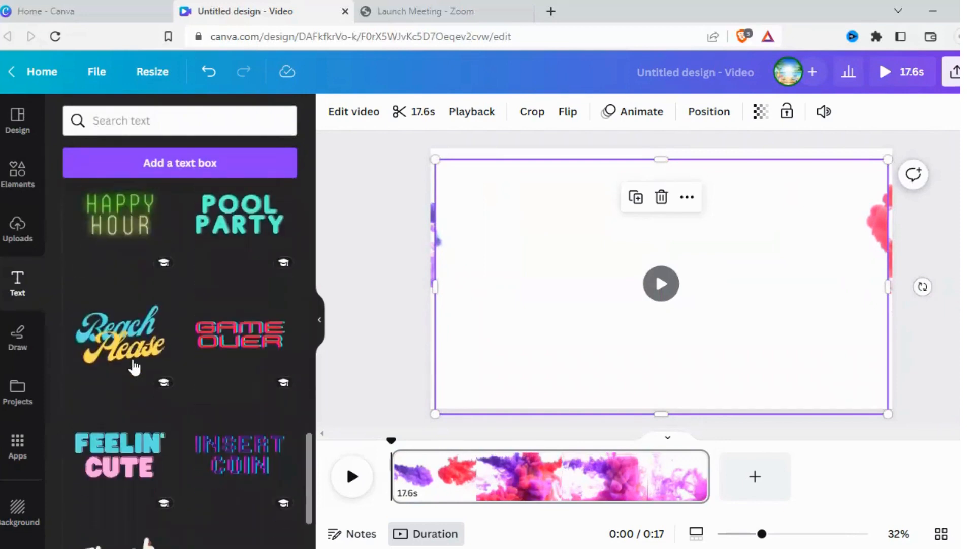
{"action": "scroll", "coordinate": [135, 366], "scroll_direction": "up", "scroll_amount": 5}
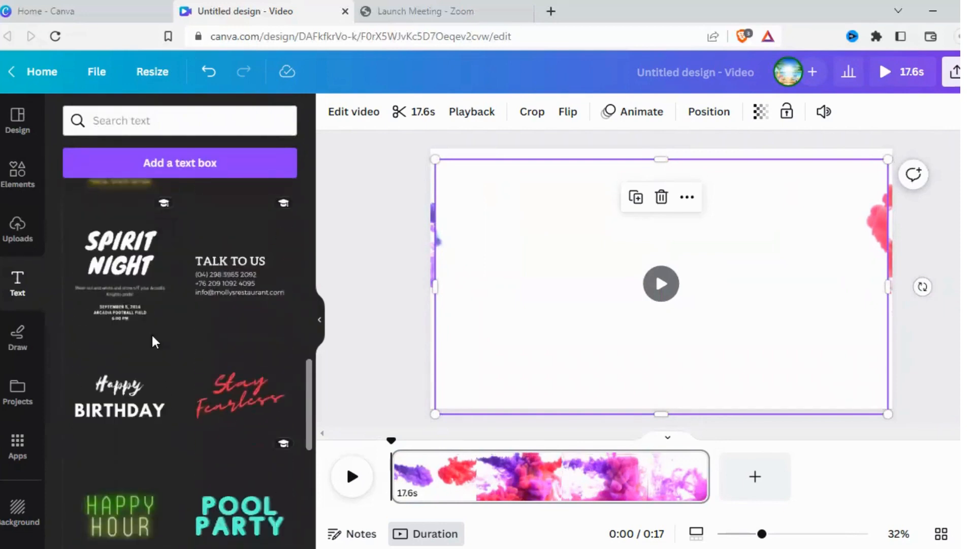
{"action": "scroll", "coordinate": [153, 340], "scroll_direction": "up", "scroll_amount": 3}
{"action": "scroll", "coordinate": [191, 364], "scroll_direction": "up", "scroll_amount": 4}
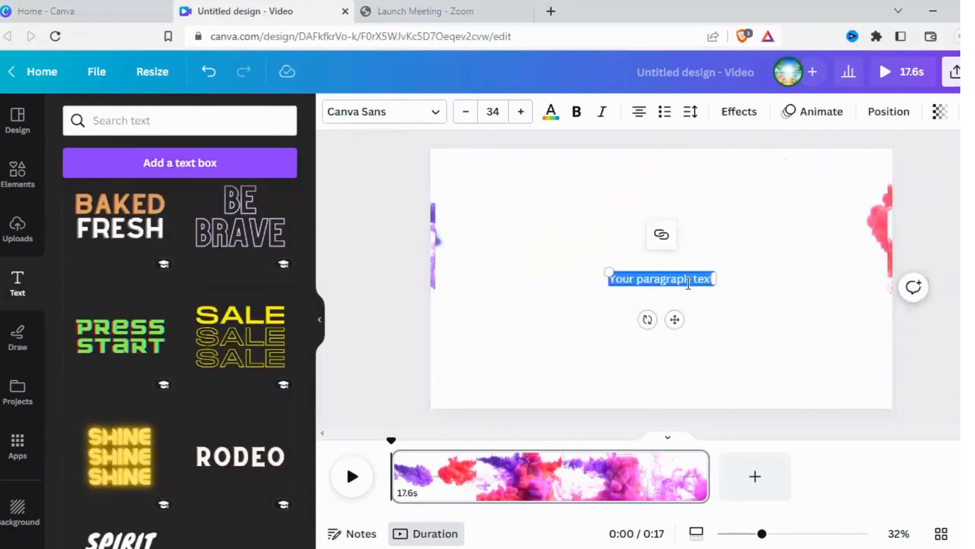
{"action": "type", "text": "LEAF"}
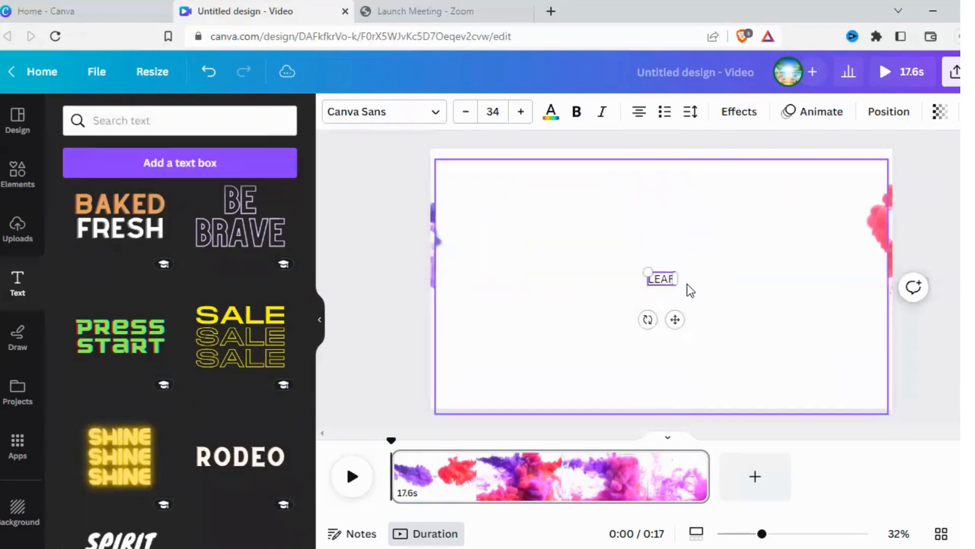
{"action": "type", "text": "N"}
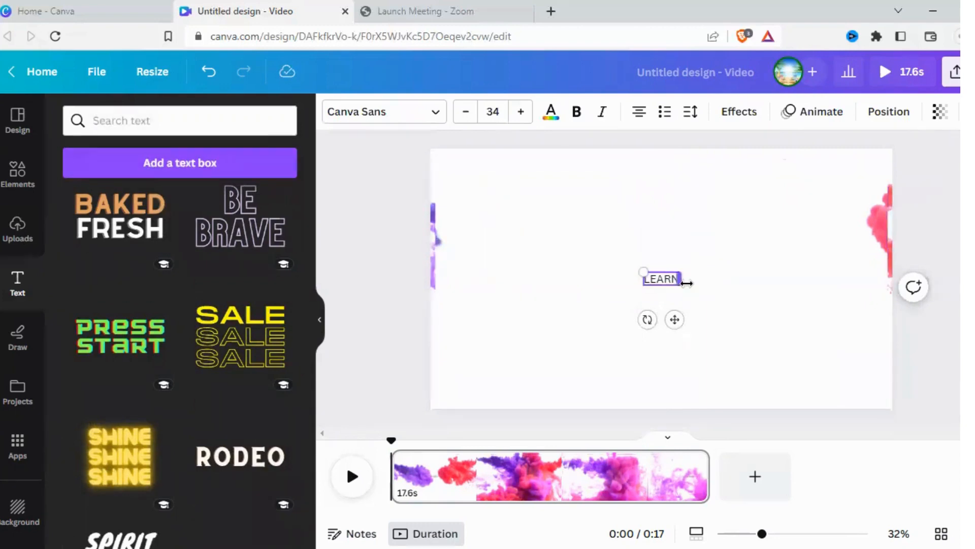
Widen the LEARN text box, enlarge the text to about size 281 and centre it horizontally on the page
{"action": "left_click_drag", "start_coordinate": [682, 278], "coordinate": [747, 279]}
{"action": "left_click_drag", "start_coordinate": [643, 271], "coordinate": [511, 254]}
{"action": "left_click_drag", "start_coordinate": [762, 313], "coordinate": [852, 368]}
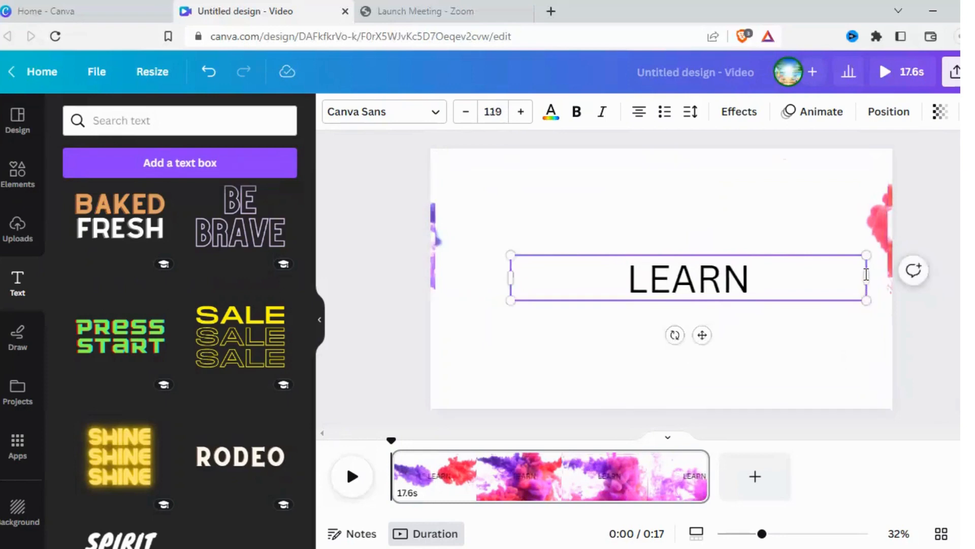
{"action": "left_click_drag", "start_coordinate": [869, 280], "coordinate": [844, 358]}
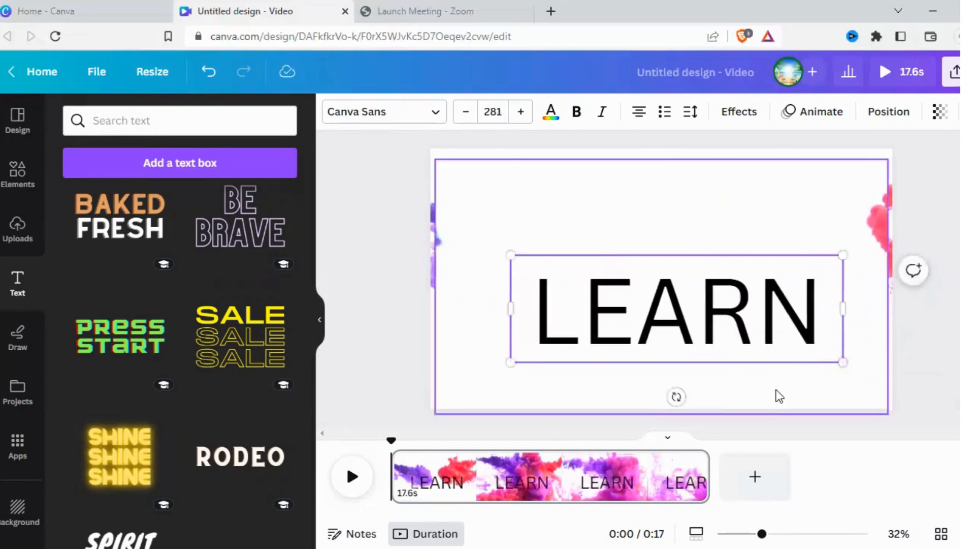
{"action": "left_click_drag", "start_coordinate": [699, 313], "coordinate": [683, 267]}
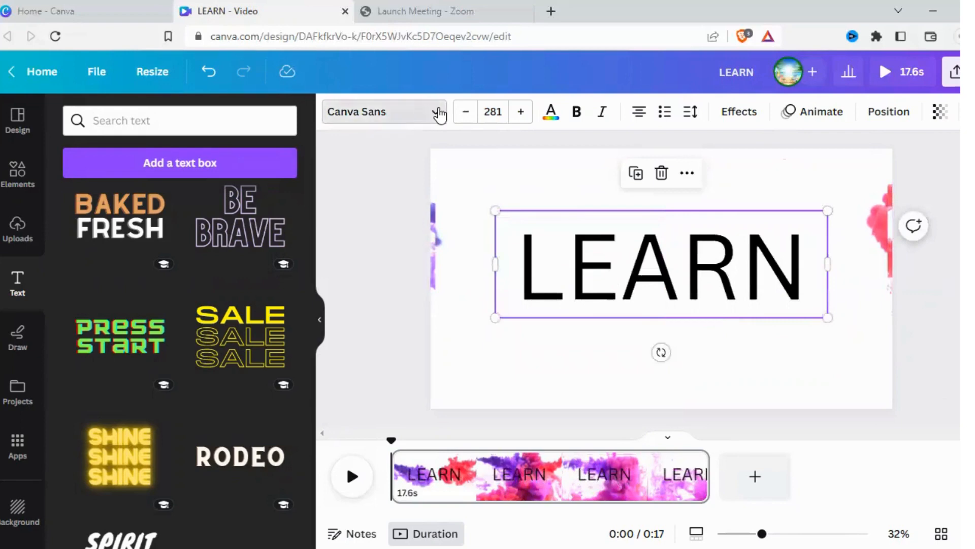
Change the LEARN text's font to Braggadocio and widen its text box
{"action": "left_click", "coordinate": [435, 111]}
{"action": "scroll", "coordinate": [229, 330], "scroll_direction": "down", "scroll_amount": 2}
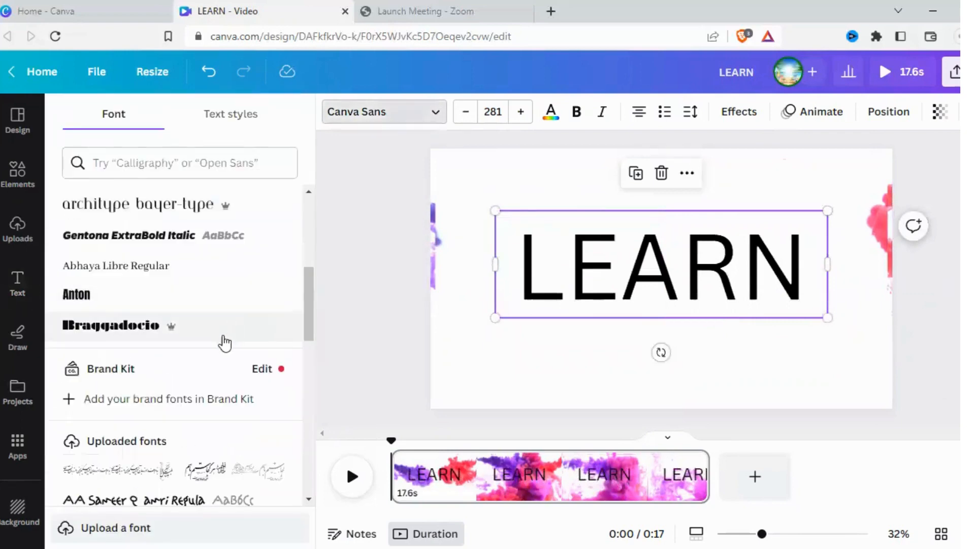
{"action": "left_click", "coordinate": [153, 323]}
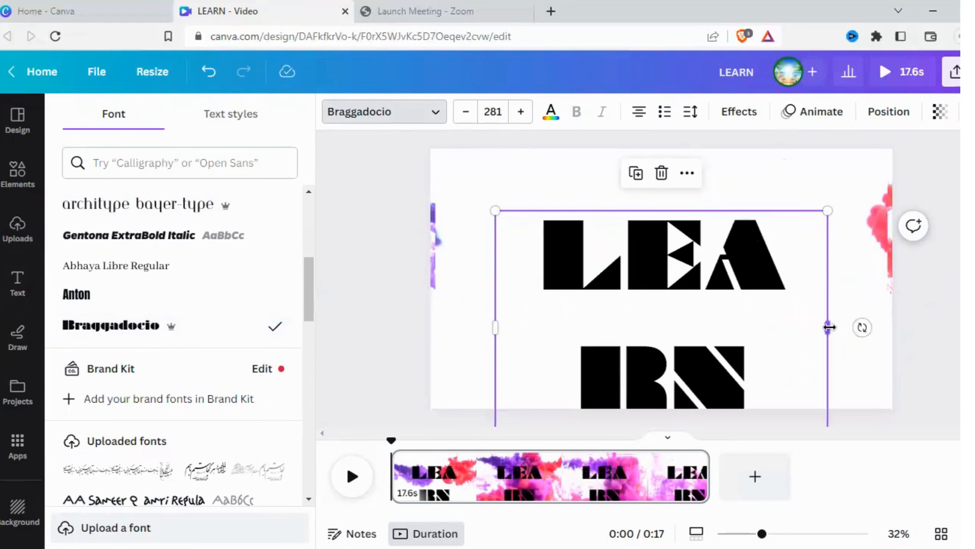
{"action": "left_click_drag", "start_coordinate": [829, 327], "coordinate": [883, 318]}
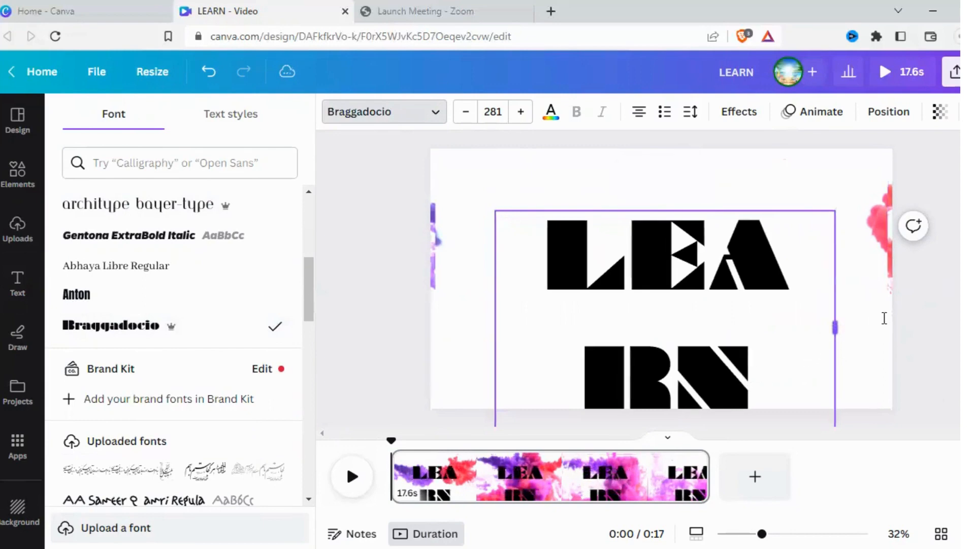
Resize the LEARN text to about size 237 so it fits on one line, and centre it on the page
{"action": "left_click", "coordinate": [487, 109]}
{"action": "scroll", "coordinate": [508, 401], "scroll_direction": "down", "scroll_amount": 1}
{"action": "scroll", "coordinate": [516, 409], "scroll_direction": "up", "scroll_amount": 1}
{"action": "scroll", "coordinate": [491, 405], "scroll_direction": "down", "scroll_amount": 5}
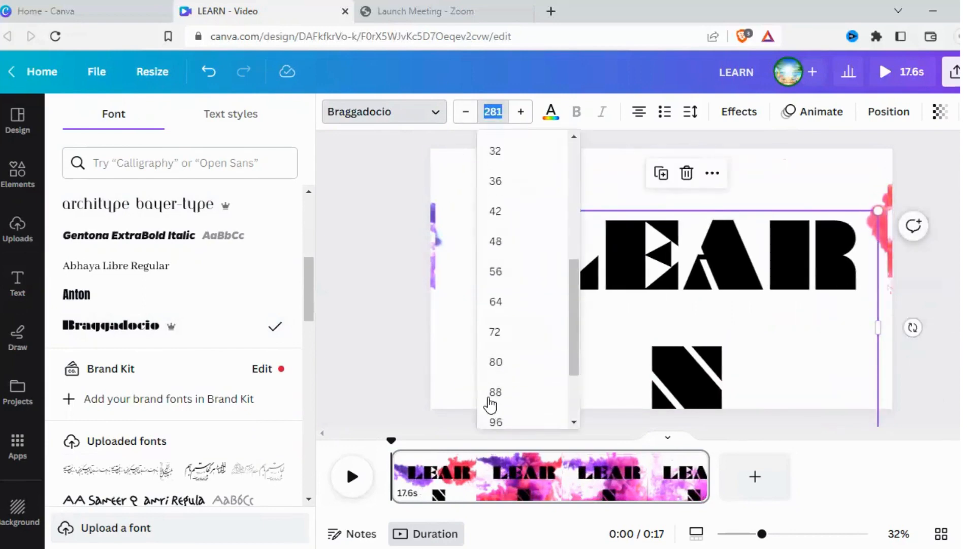
{"action": "left_click", "coordinate": [507, 420]}
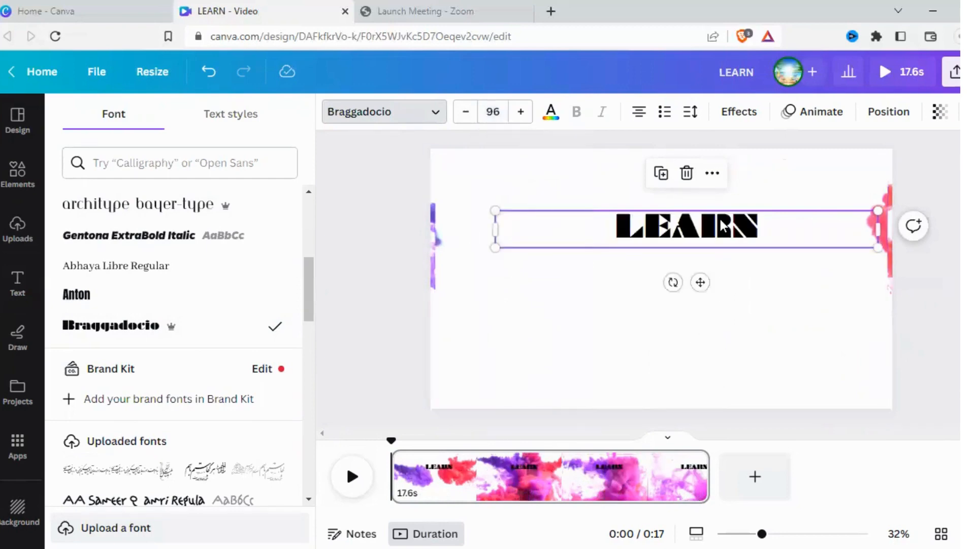
{"action": "left_click_drag", "start_coordinate": [822, 235], "coordinate": [799, 380]}
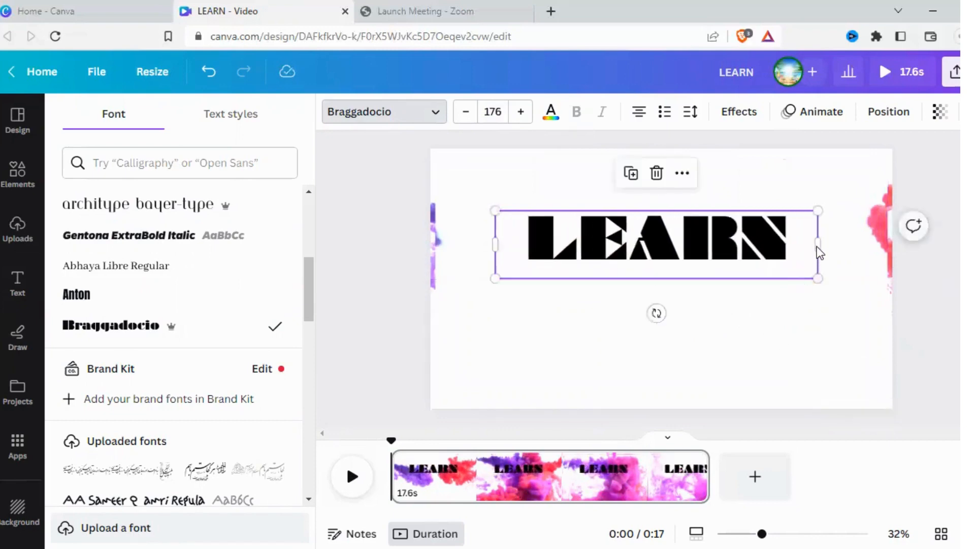
{"action": "left_click_drag", "start_coordinate": [817, 245], "coordinate": [851, 355]}
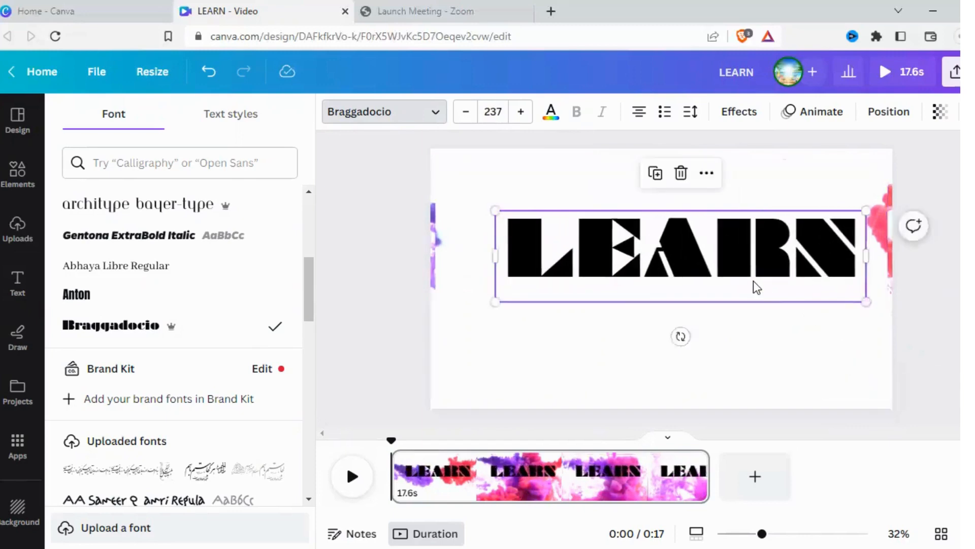
{"action": "left_click_drag", "start_coordinate": [751, 288], "coordinate": [733, 311]}
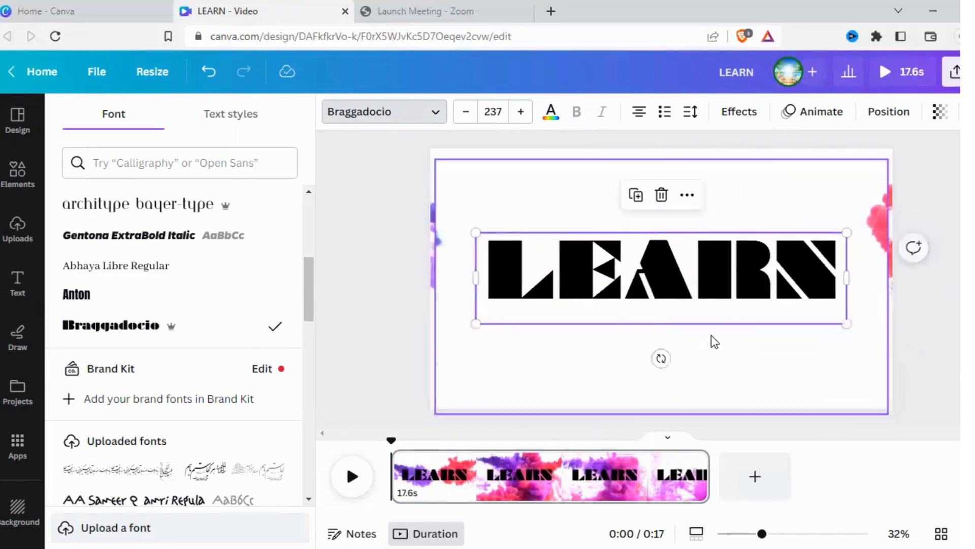
Send the LEARN text one layer backward so it sits behind the smoke explosion clip
{"action": "right_click", "coordinate": [589, 270]}
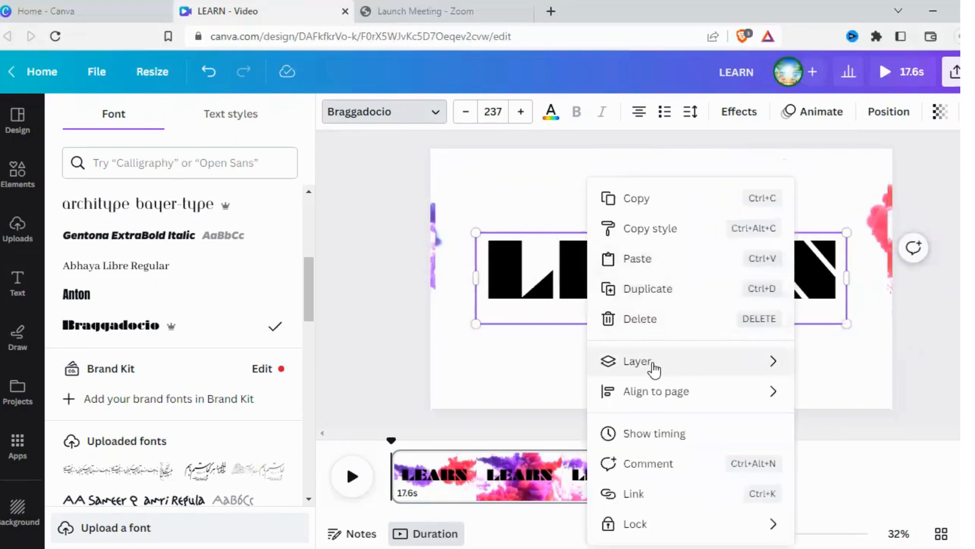
{"action": "mouse_move", "coordinate": [699, 376]}
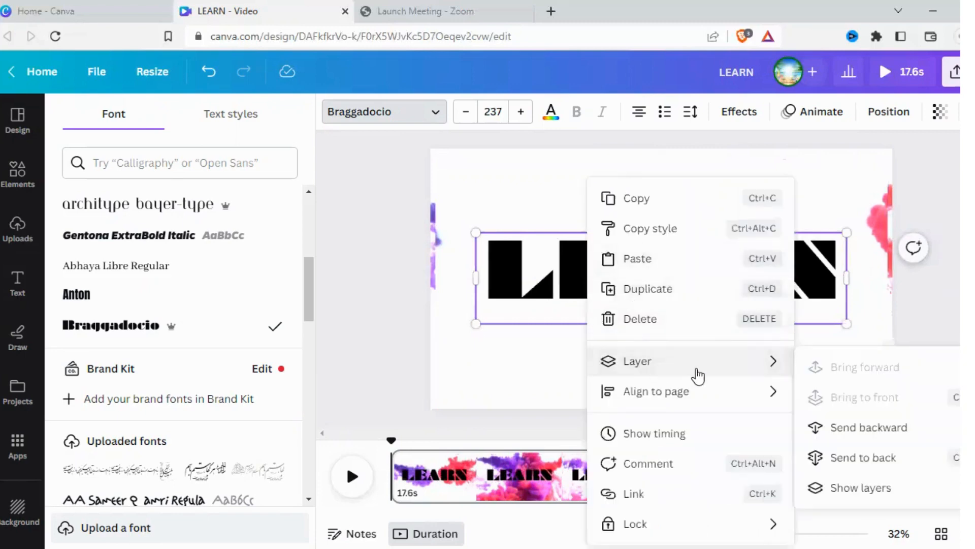
{"action": "left_click", "coordinate": [885, 428]}
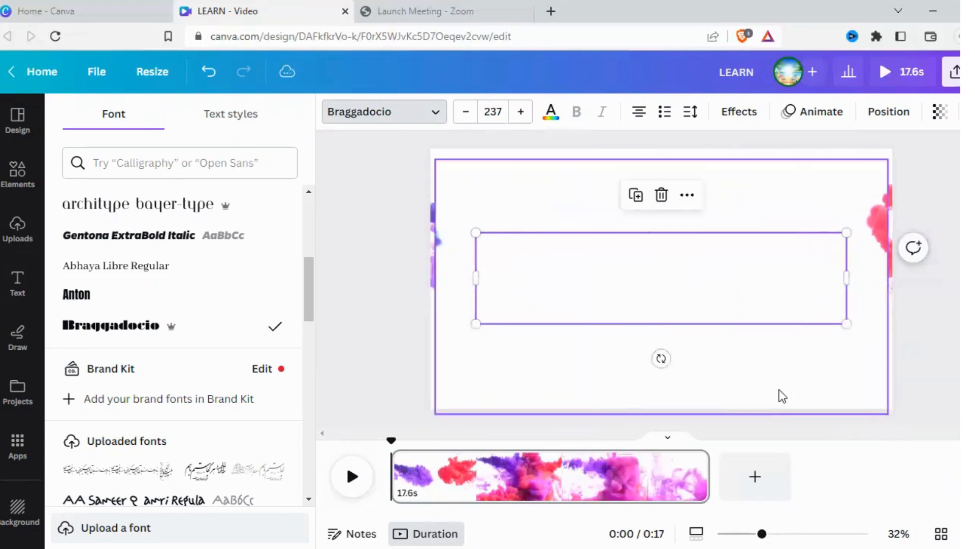
Duplicate the LEARN text and apply the Hollow effect to the copy
{"action": "left_click", "coordinate": [636, 195]}
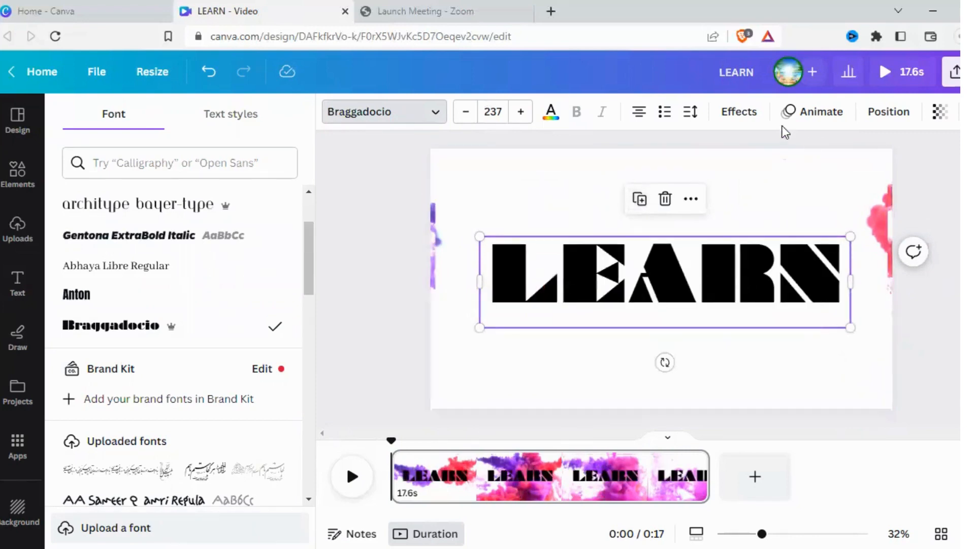
{"action": "left_click", "coordinate": [738, 112]}
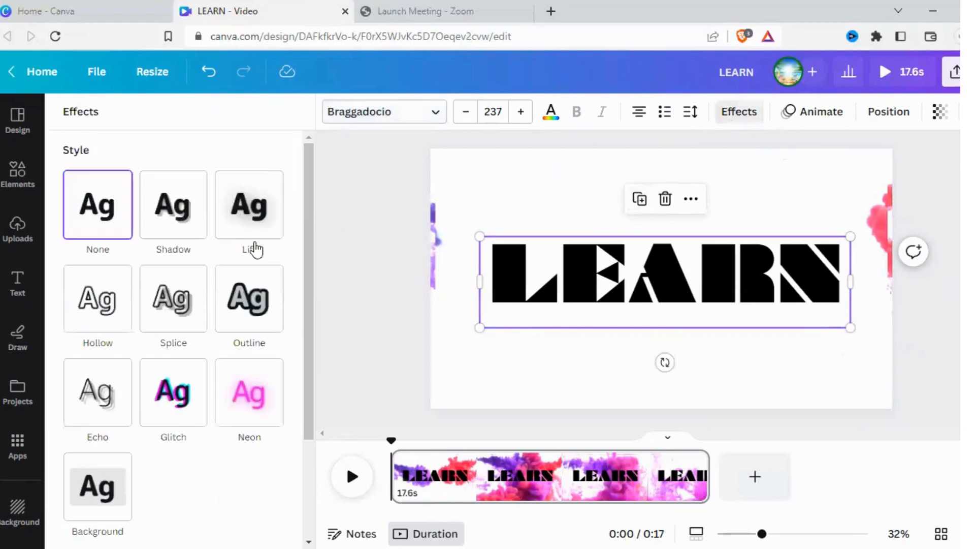
{"action": "left_click", "coordinate": [97, 311]}
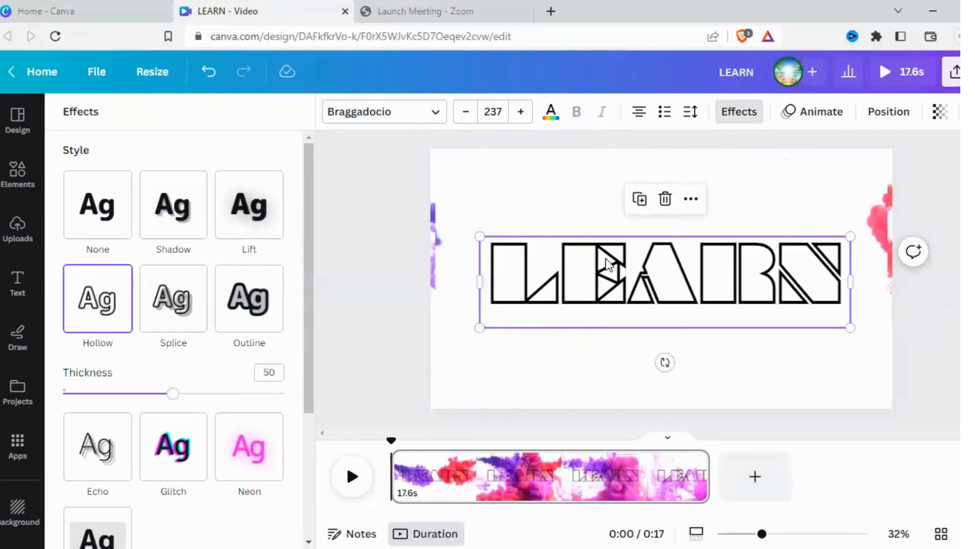
Recolor the hollow LEARN copy bright green, about #2DE607, using a new custom color
{"action": "left_click", "coordinate": [550, 117]}
{"action": "left_click", "coordinate": [80, 208]}
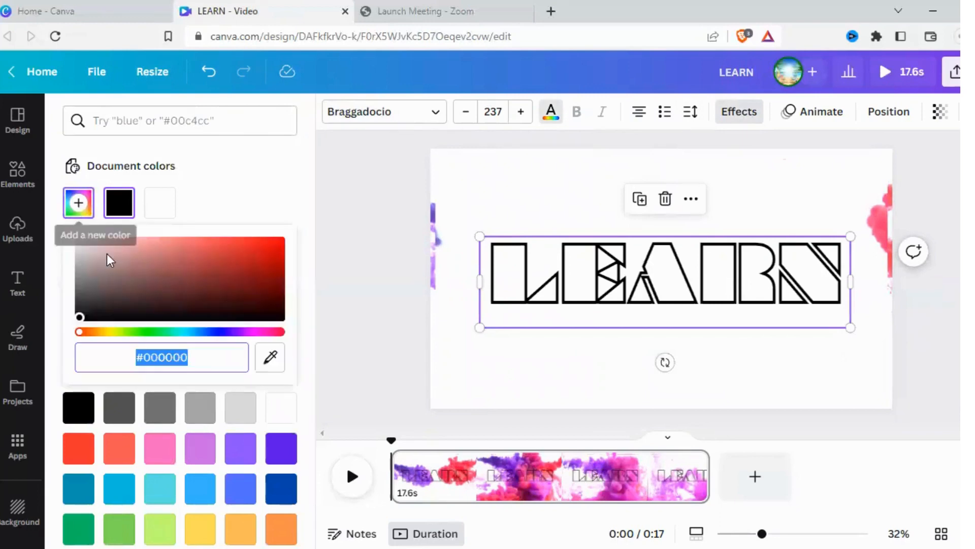
{"action": "left_click_drag", "start_coordinate": [80, 319], "coordinate": [280, 245]}
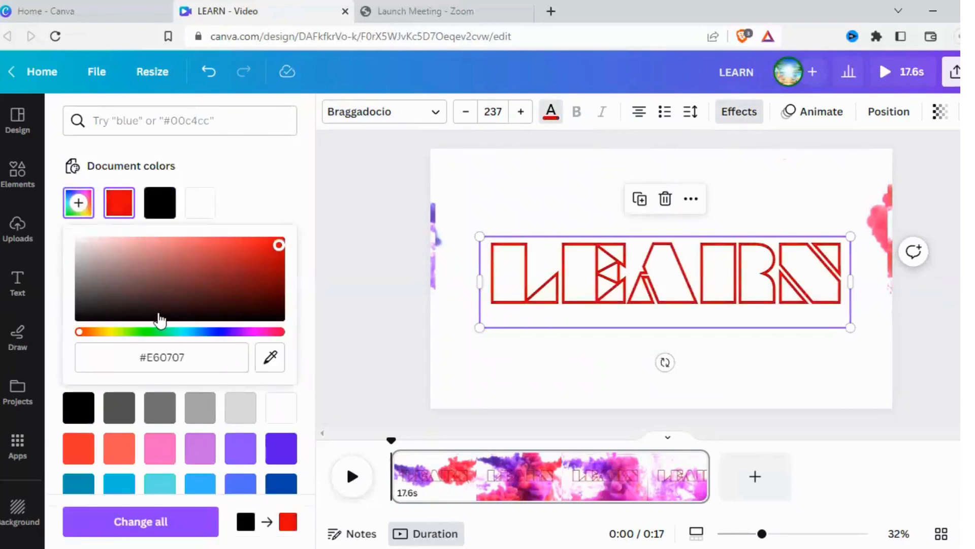
{"action": "left_click_drag", "start_coordinate": [82, 341], "coordinate": [150, 340]}
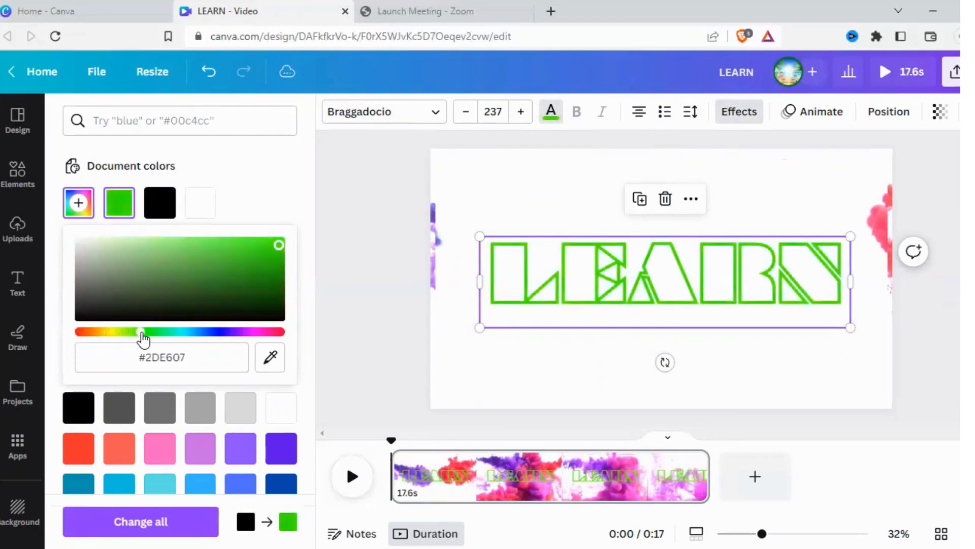
Remove the background of the front smoke explosion clip with Background Remover
{"action": "left_click", "coordinate": [462, 200]}
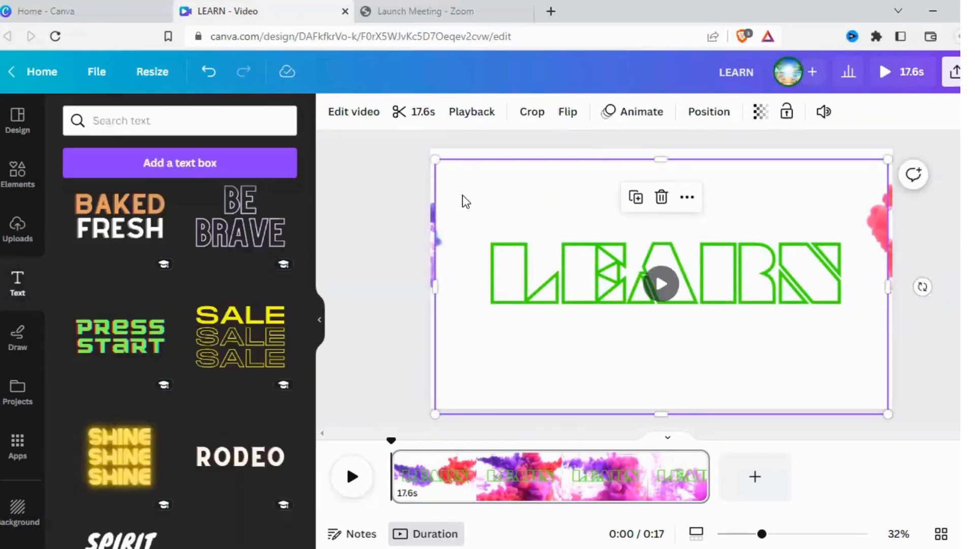
{"action": "left_click", "coordinate": [349, 113]}
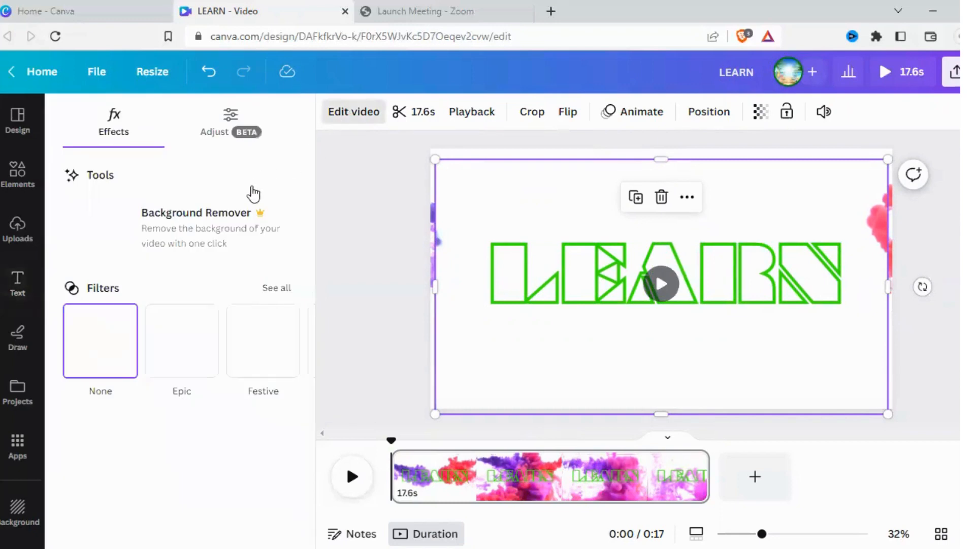
{"action": "left_click", "coordinate": [99, 240]}
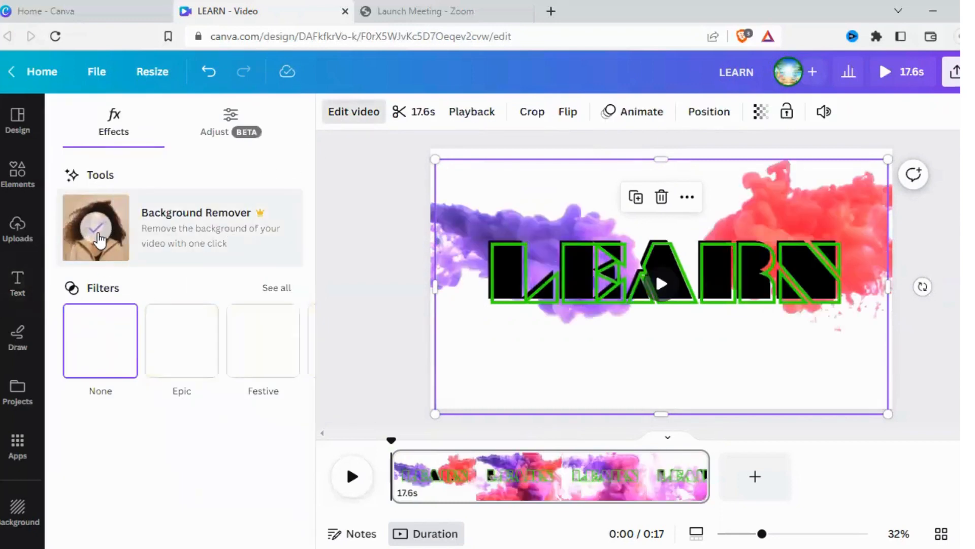
Align the green hollow LEARN text exactly over the solid black LEARN and play the page to preview it
{"action": "left_click", "coordinate": [600, 281]}
{"action": "left_click_drag", "start_coordinate": [599, 281], "coordinate": [594, 274]}
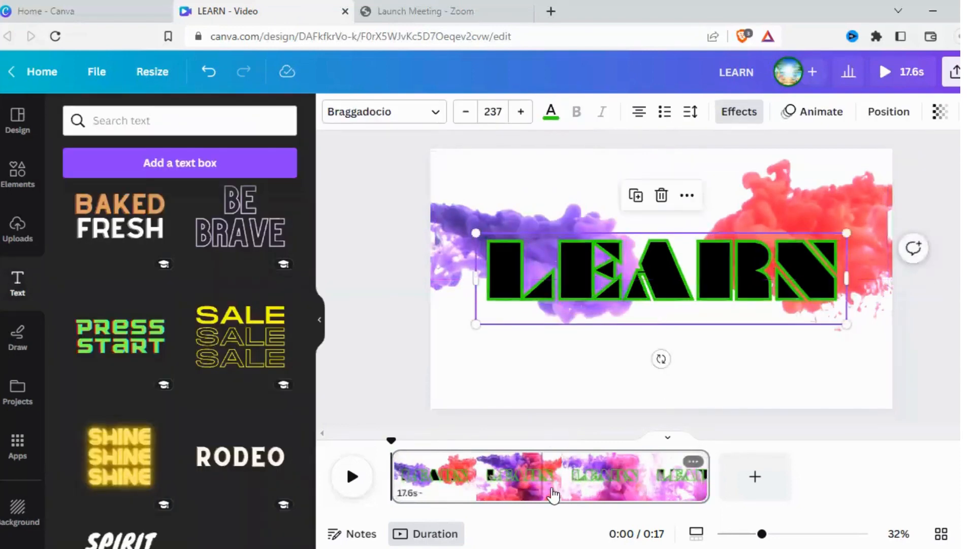
{"action": "left_click", "coordinate": [352, 477]}
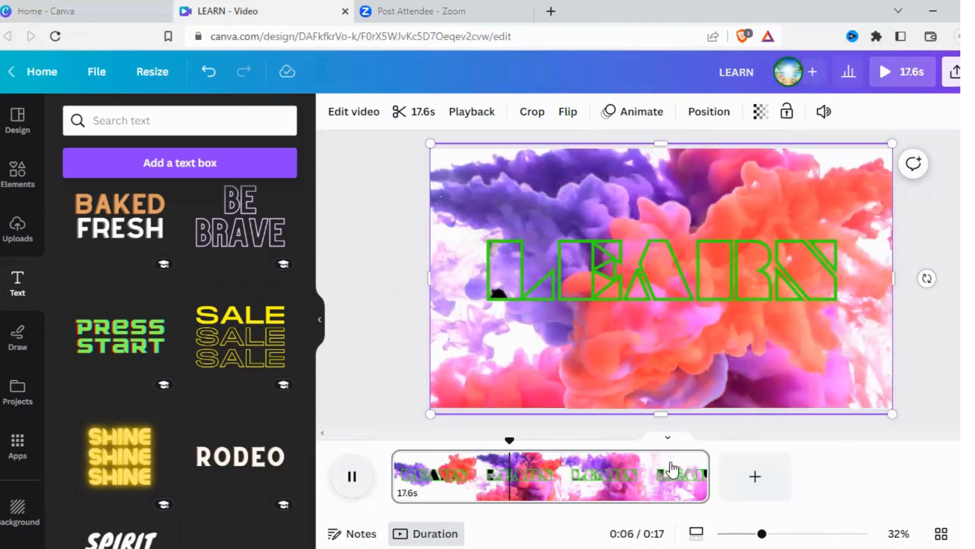
Add a second page containing the recently used yellow and blue smoke clip, enlarged to cover nearly the whole page
{"action": "left_click", "coordinate": [739, 493]}
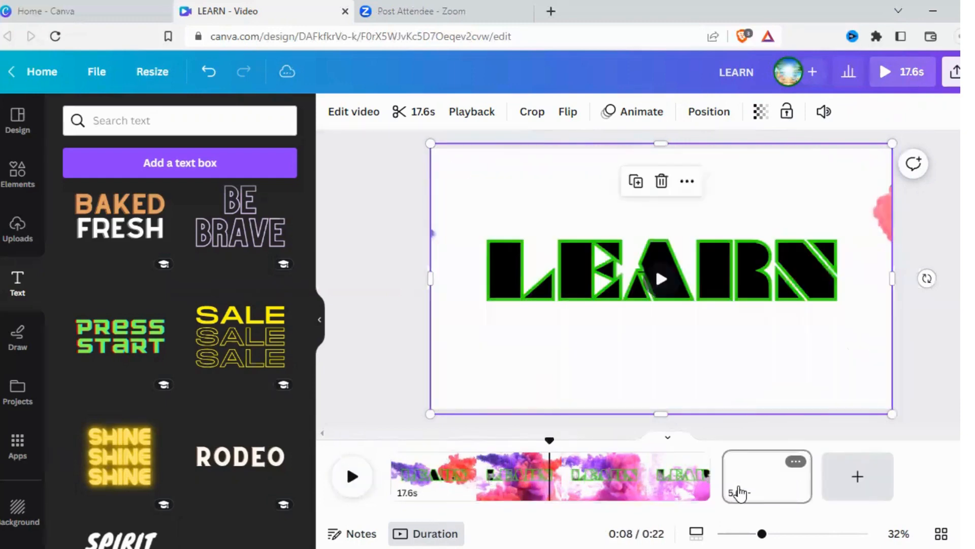
{"action": "left_click", "coordinate": [17, 173]}
{"action": "left_click", "coordinate": [95, 243]}
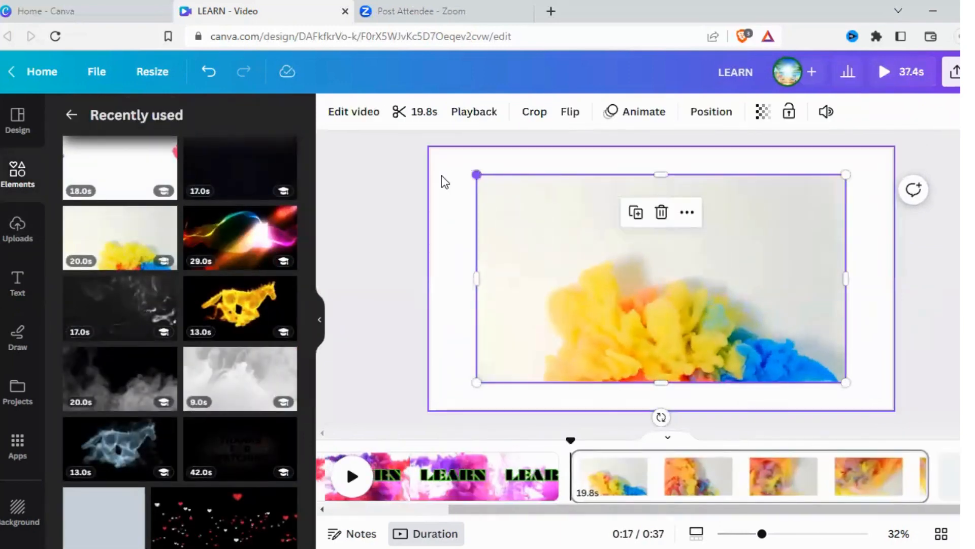
{"action": "left_click_drag", "start_coordinate": [419, 174], "coordinate": [434, 152]}
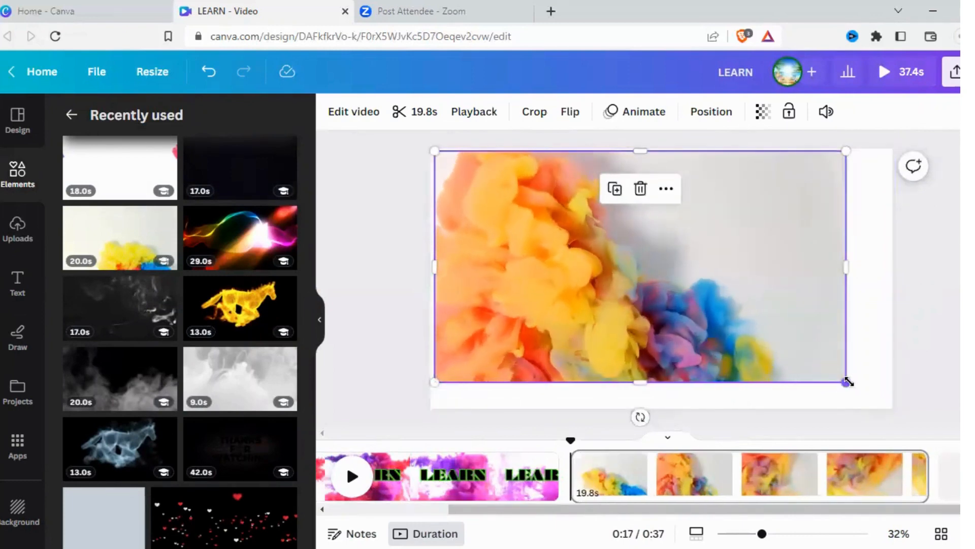
{"action": "left_click_drag", "start_coordinate": [847, 381], "coordinate": [884, 408]}
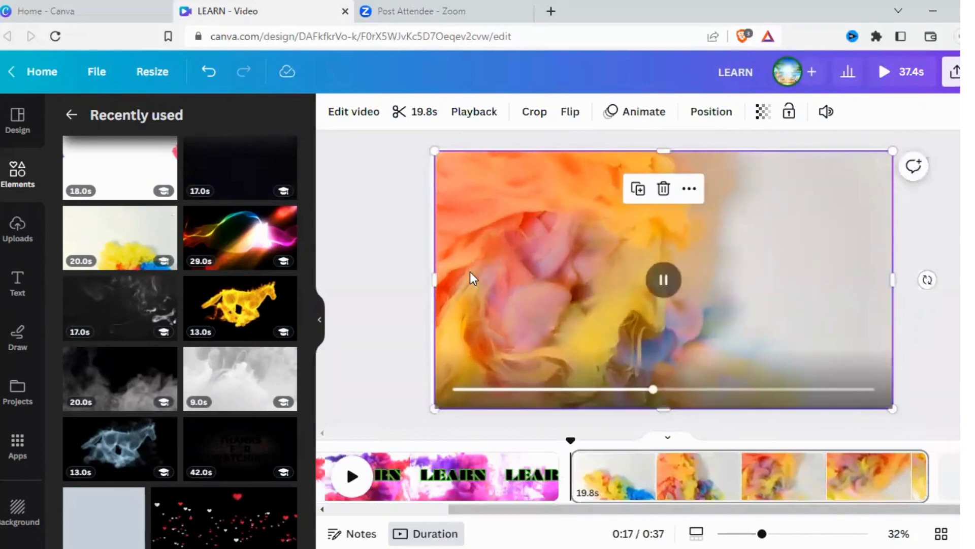
Duplicate the yellow smoke clip, move the copy aside, and fit the original to the full page
{"action": "left_click", "coordinate": [640, 190]}
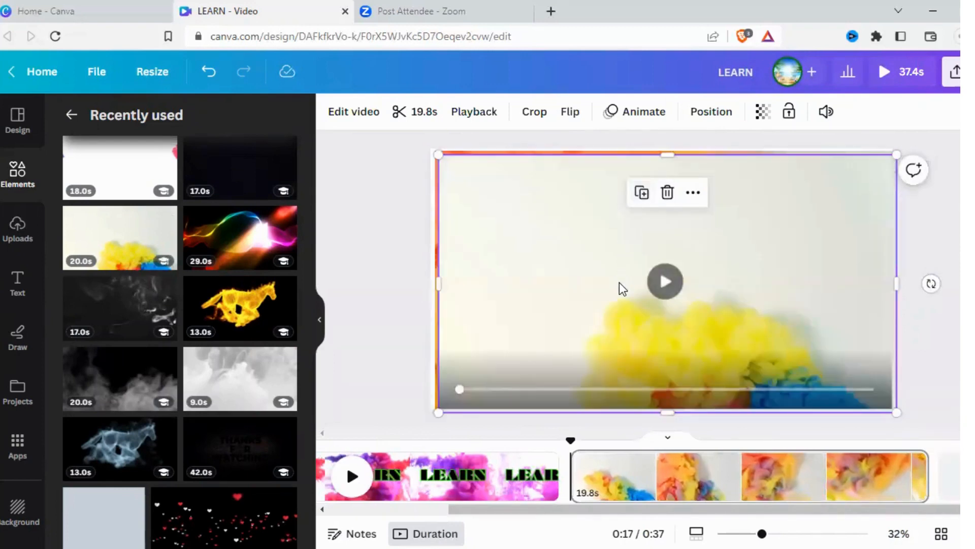
{"action": "left_click_drag", "start_coordinate": [620, 285], "coordinate": [738, 283]}
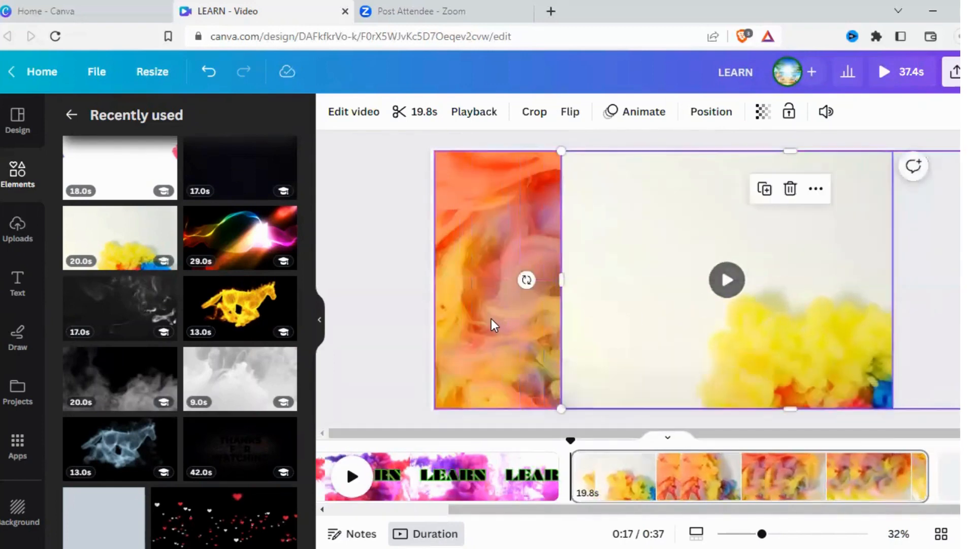
{"action": "left_click", "coordinate": [491, 318]}
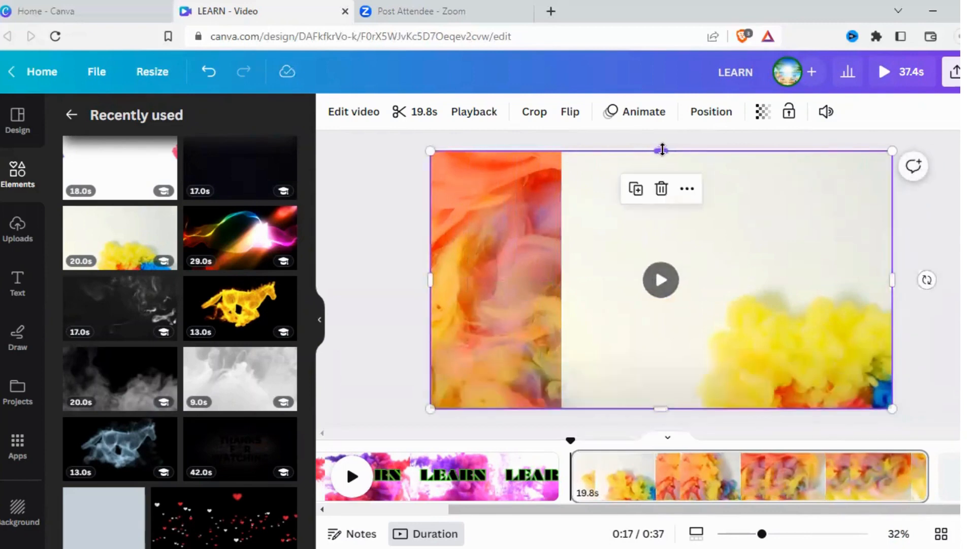
{"action": "left_click_drag", "start_coordinate": [662, 150], "coordinate": [662, 148]}
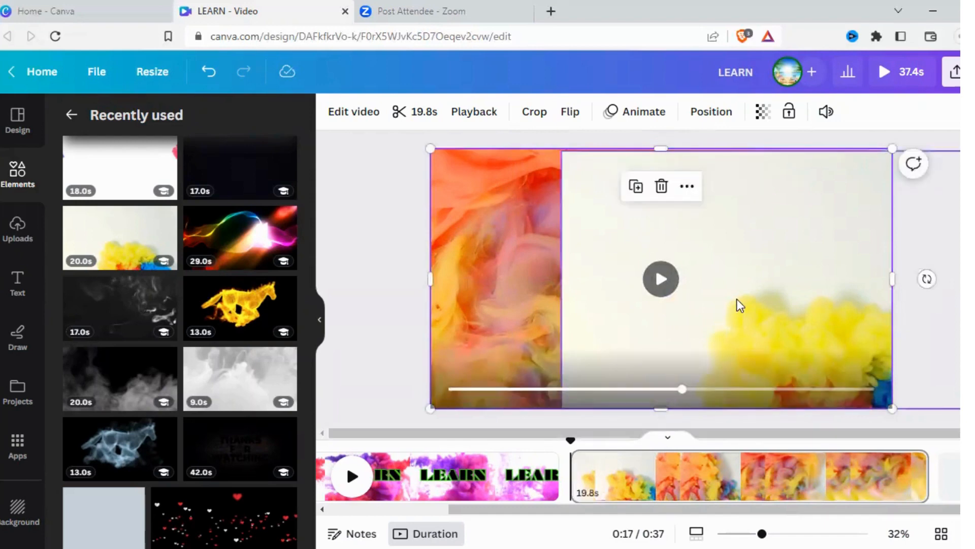
Stretch the original smoke clip to about 1,920 by 1,090 and move the duplicate clip back over it
{"action": "mouse_move", "coordinate": [737, 299]}
{"action": "left_mouse_down"}
{"action": "mouse_move", "coordinate": [696, 302]}
{"action": "mouse_move", "coordinate": [739, 301]}
{"action": "left_mouse_up"}
{"action": "left_click", "coordinate": [771, 290]}
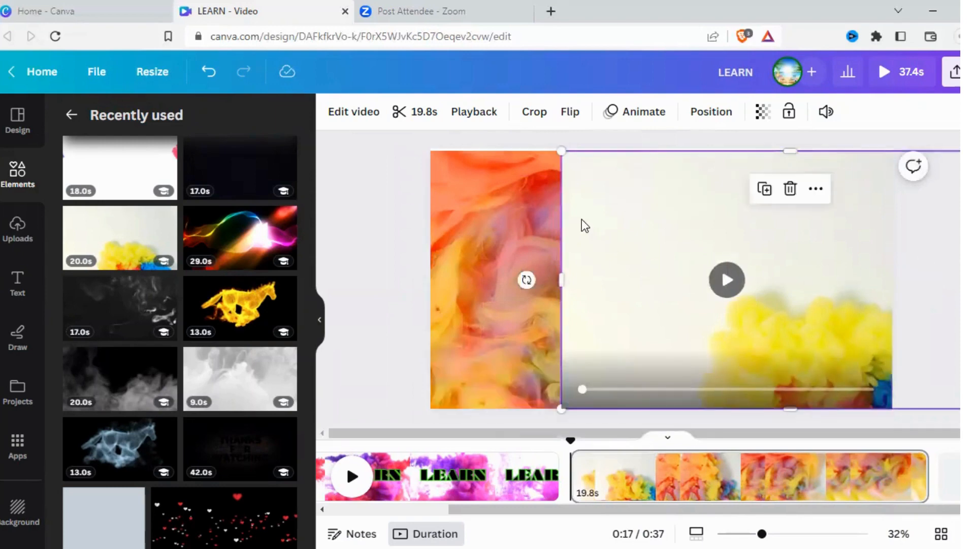
{"action": "left_click_drag", "start_coordinate": [561, 220], "coordinate": [460, 254]}
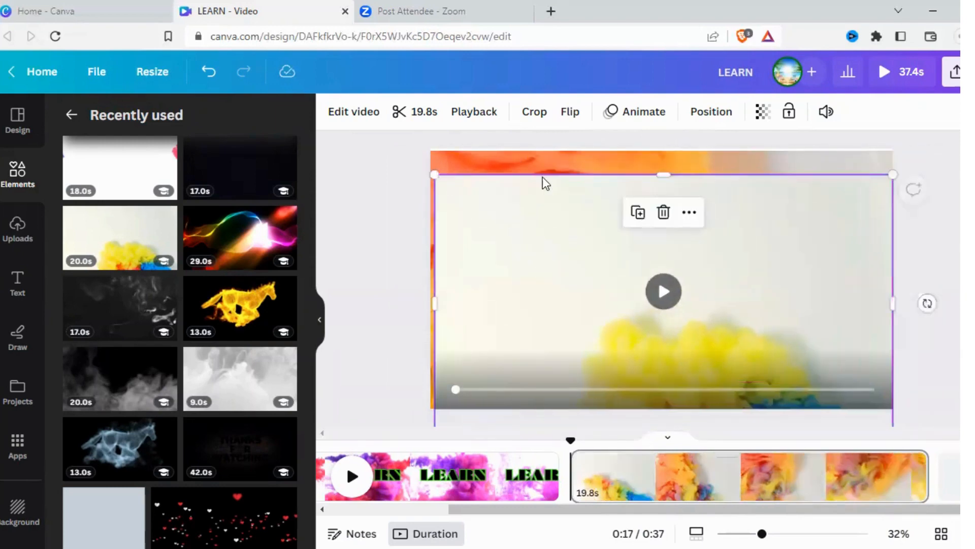
{"action": "left_click", "coordinate": [664, 148]}
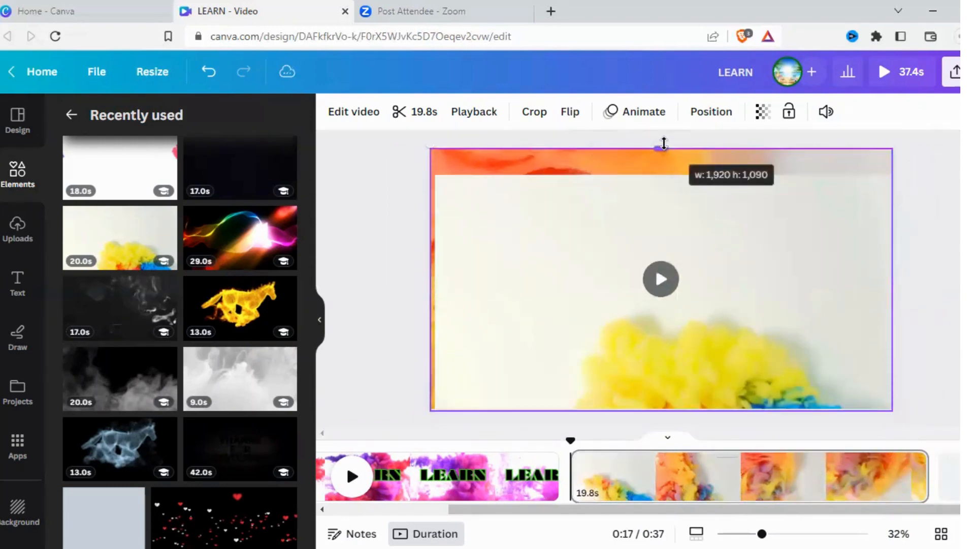
{"action": "mouse_move", "coordinate": [693, 246]}
{"action": "left_mouse_down"}
{"action": "mouse_move", "coordinate": [675, 240]}
{"action": "mouse_move", "coordinate": [697, 238]}
{"action": "left_mouse_up"}
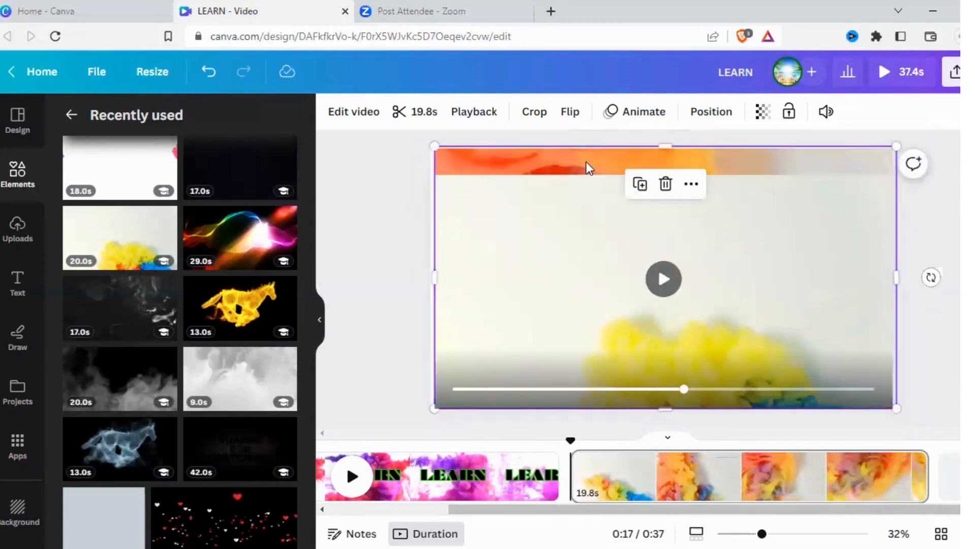
{"action": "left_click_drag", "start_coordinate": [584, 160], "coordinate": [580, 163]}
{"action": "left_click", "coordinate": [562, 228]}
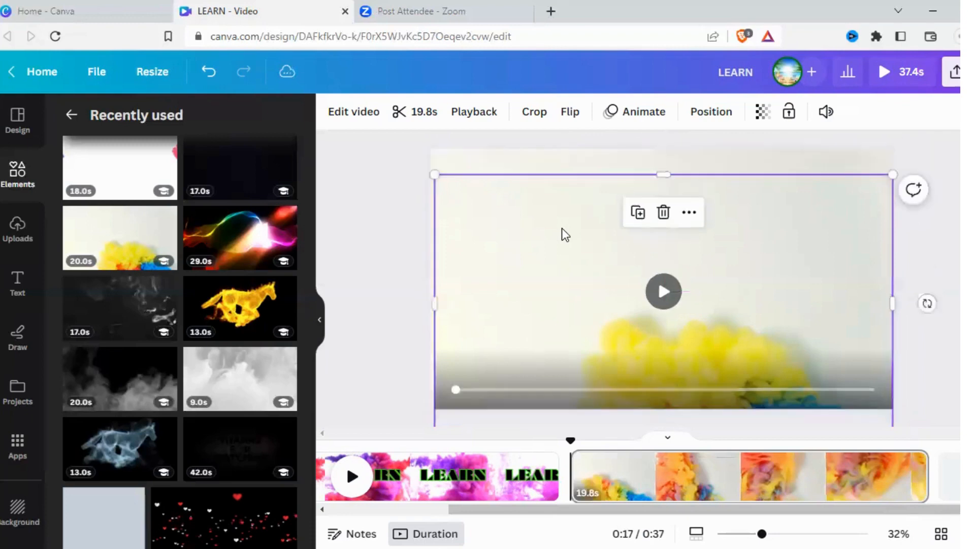
{"action": "left_click_drag", "start_coordinate": [559, 291], "coordinate": [555, 276]}
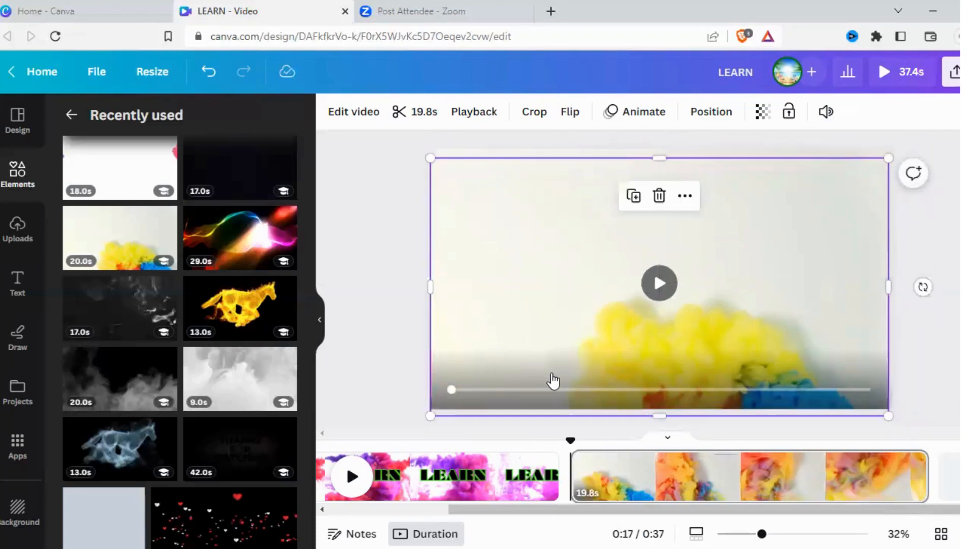
Add a heading reading CANVA to the second page
{"action": "left_click", "coordinate": [7, 294]}
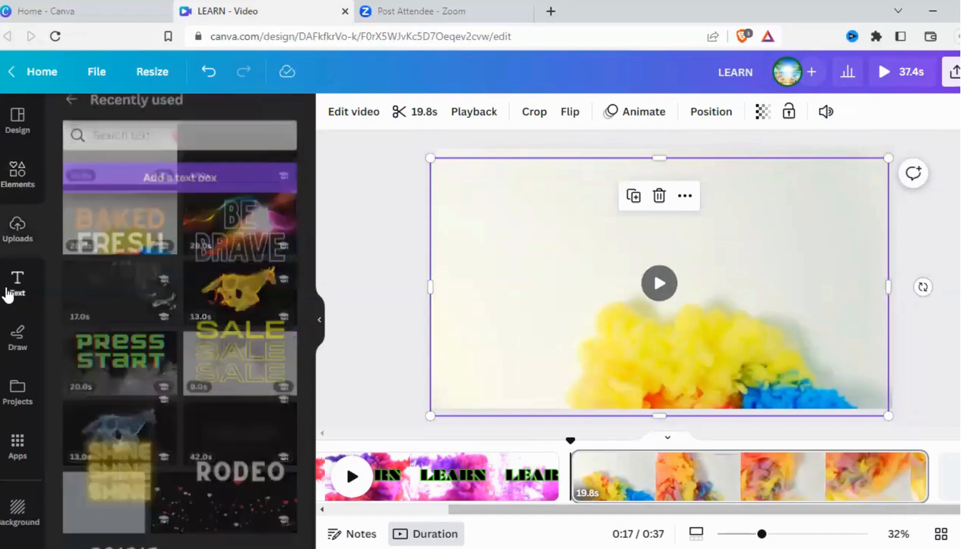
{"action": "scroll", "coordinate": [167, 299], "scroll_direction": "up", "scroll_amount": 5}
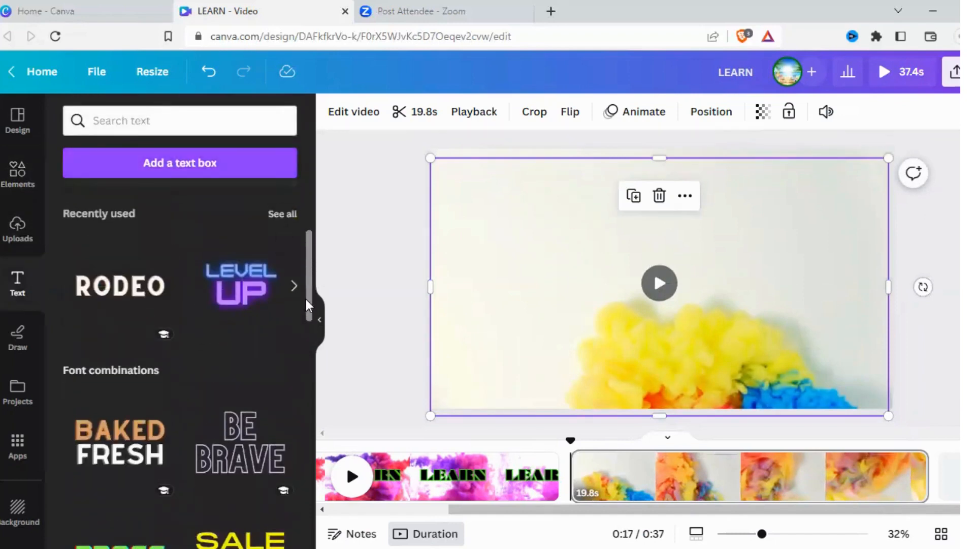
{"action": "scroll", "coordinate": [306, 299], "scroll_direction": "up", "scroll_amount": 5}
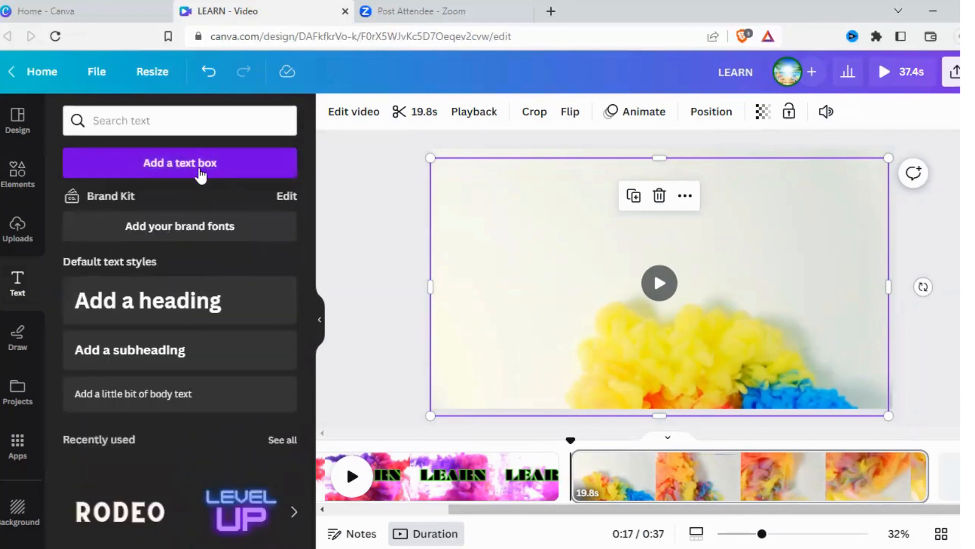
{"action": "left_click", "coordinate": [196, 311]}
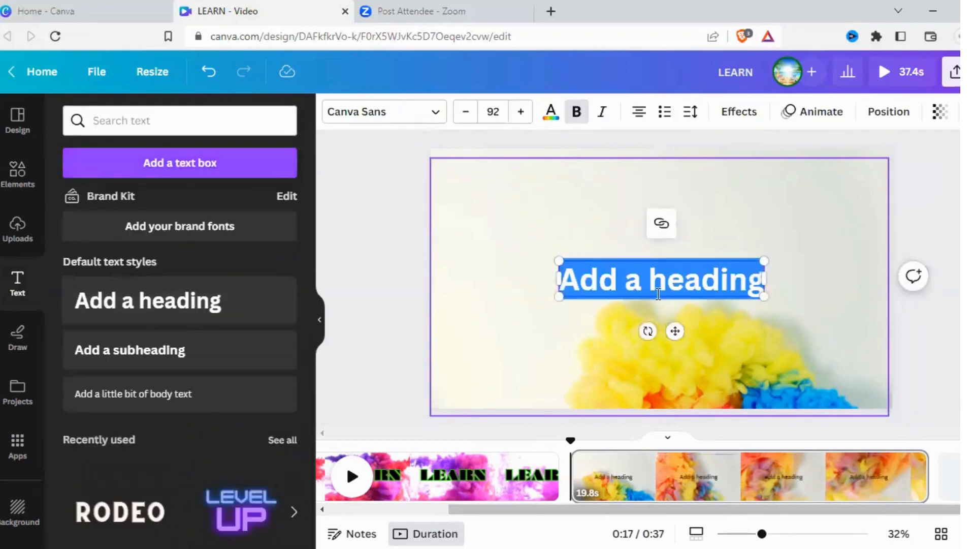
{"action": "type", "text": "CA"}
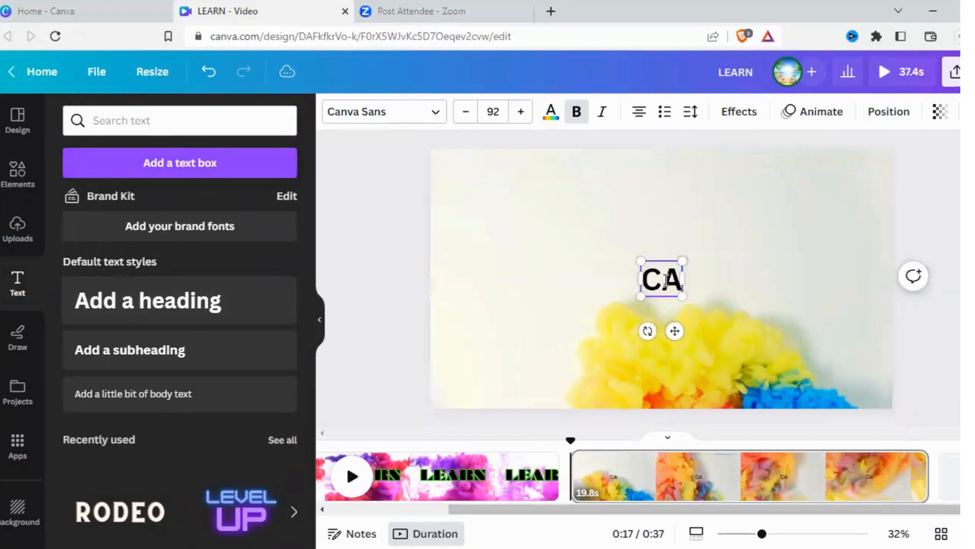
{"action": "type", "text": "NVA"}
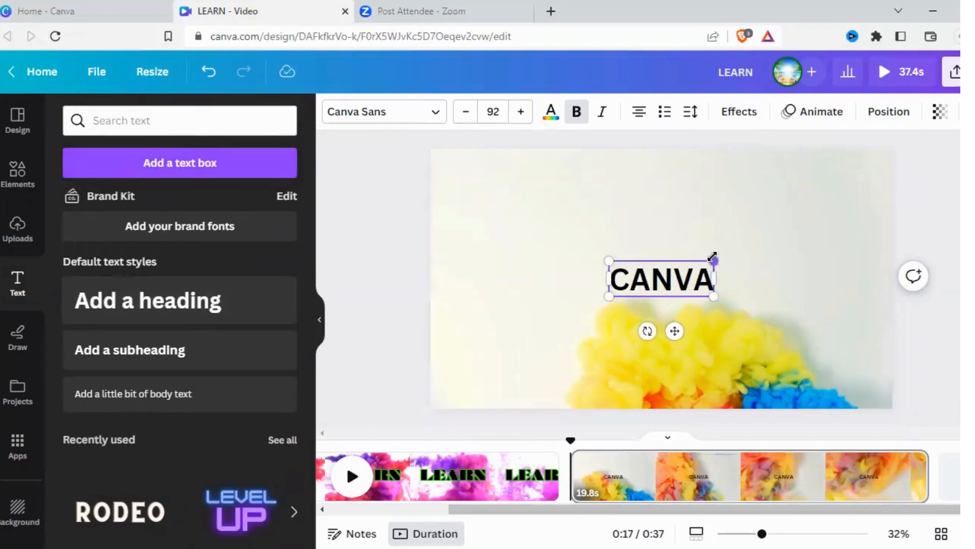
Enlarge the CANVA heading to about size 254 and move it to the middle of the page
{"action": "left_click_drag", "start_coordinate": [713, 255], "coordinate": [808, 229]}
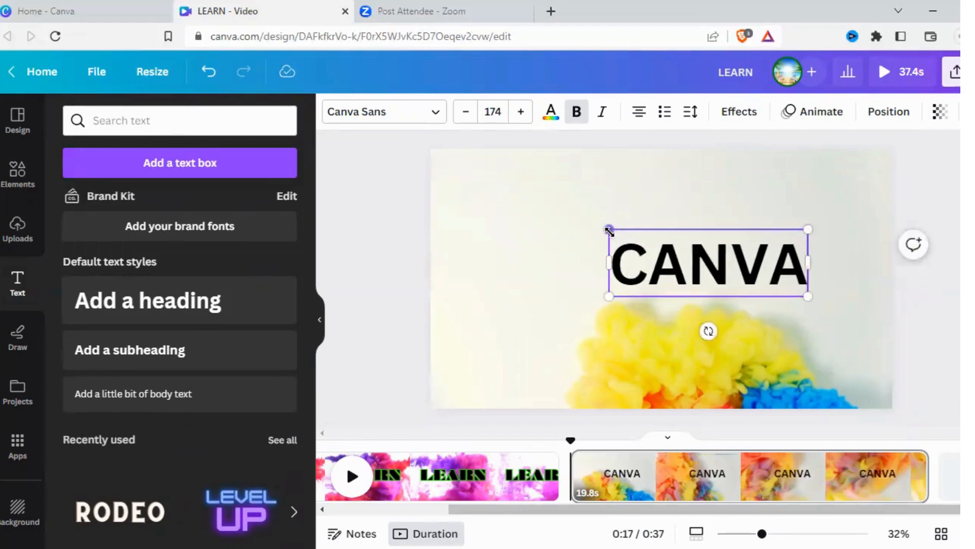
{"action": "left_click_drag", "start_coordinate": [609, 231], "coordinate": [516, 213]}
{"action": "left_click", "coordinate": [800, 332]}
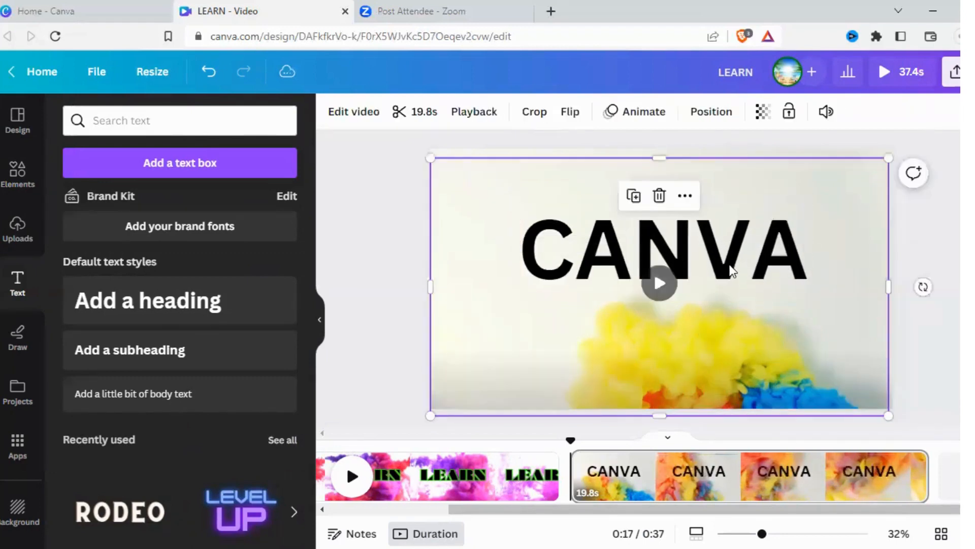
{"action": "left_click_drag", "start_coordinate": [732, 270], "coordinate": [737, 293]}
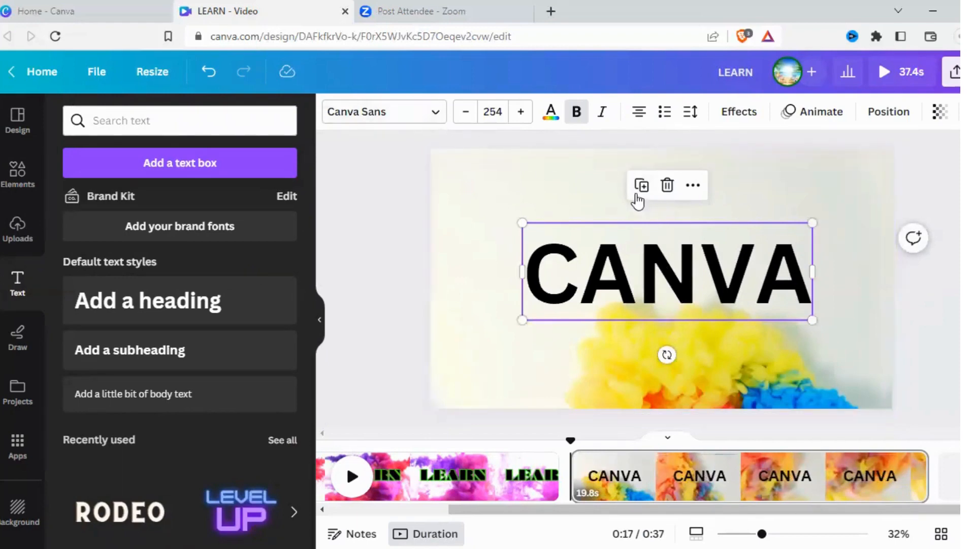
Send the CANVA heading one layer backward so it sits behind the duplicate smoke clip
{"action": "right_click", "coordinate": [668, 239]}
{"action": "mouse_move", "coordinate": [746, 364]}
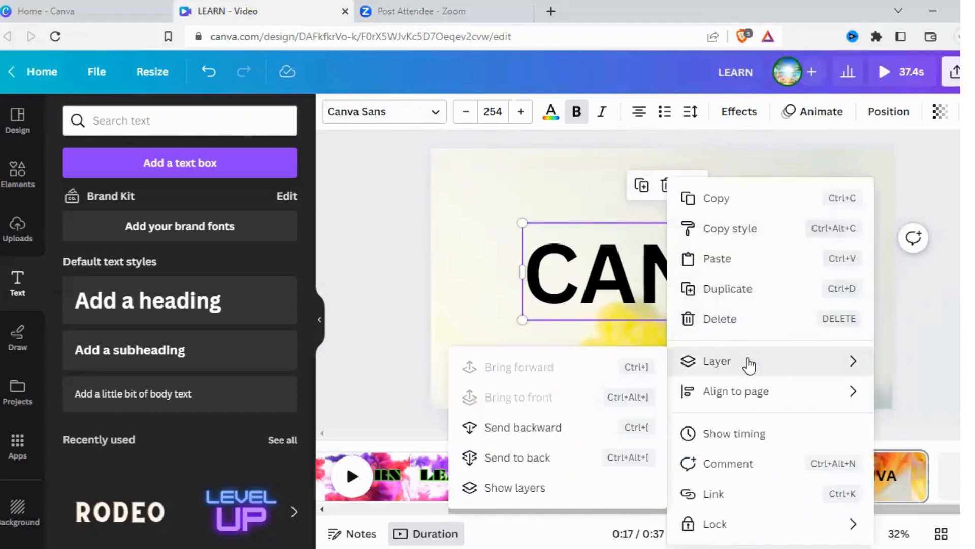
{"action": "left_click", "coordinate": [548, 428]}
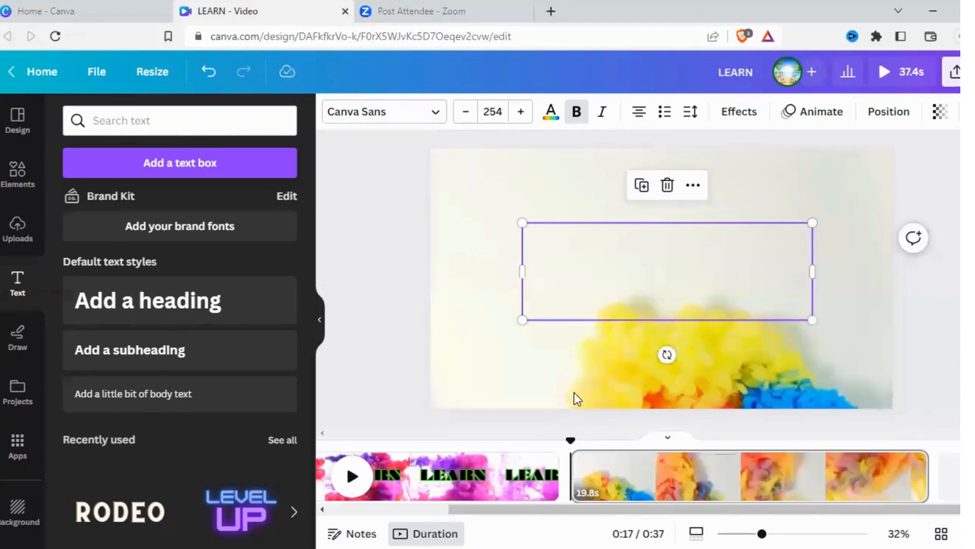
Duplicate the CANVA heading and apply the Hollow effect to the copy
{"action": "left_click", "coordinate": [641, 187]}
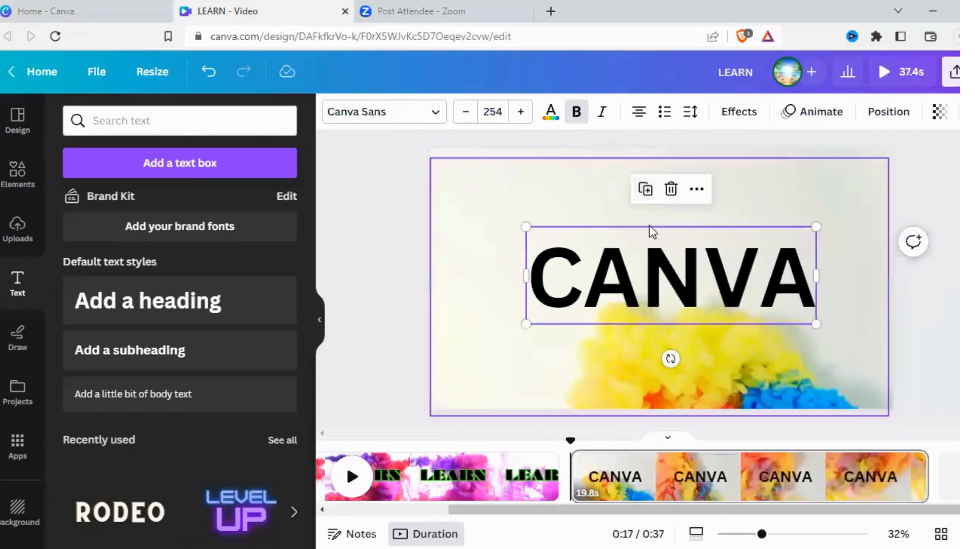
{"action": "left_click", "coordinate": [733, 117]}
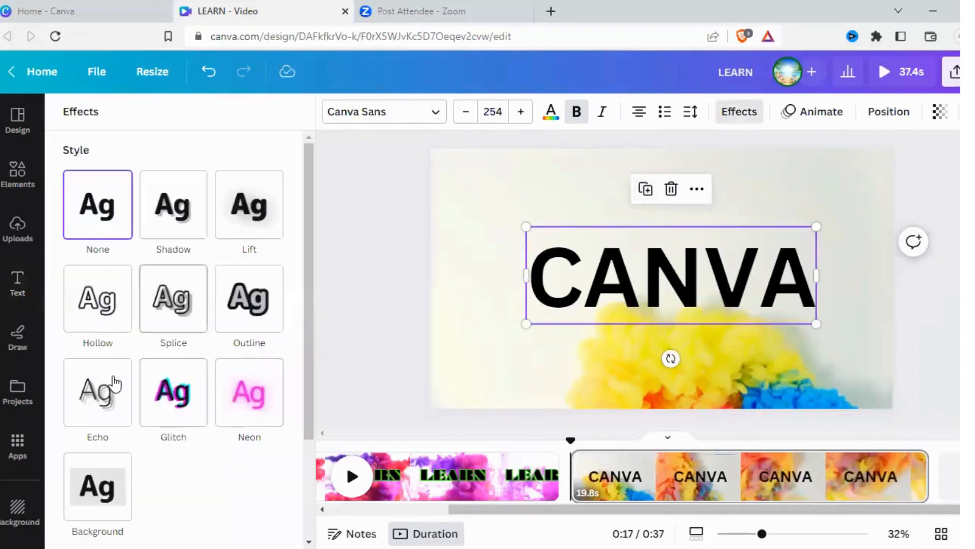
{"action": "left_click", "coordinate": [97, 306]}
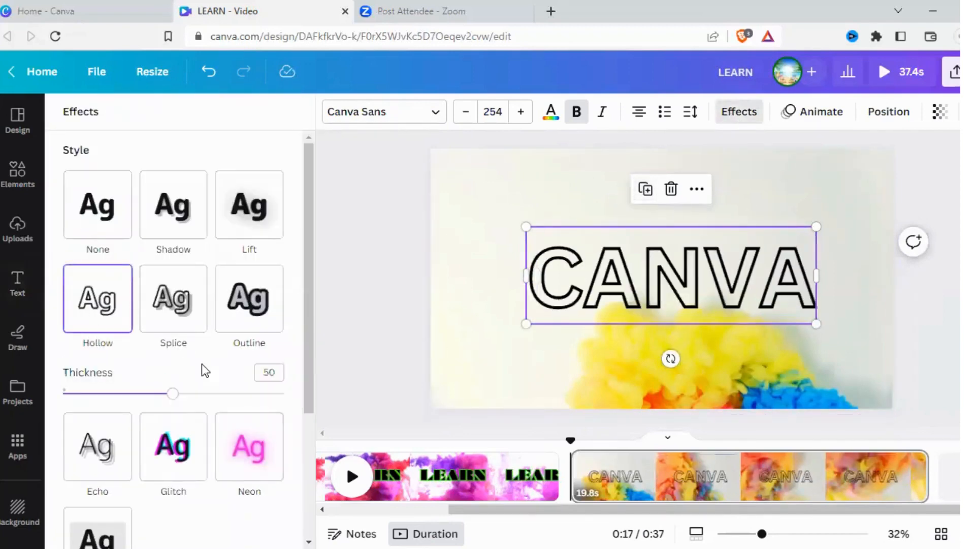
Set the hollow CANVA text to a custom purple, #870DDD
{"action": "left_click", "coordinate": [552, 118]}
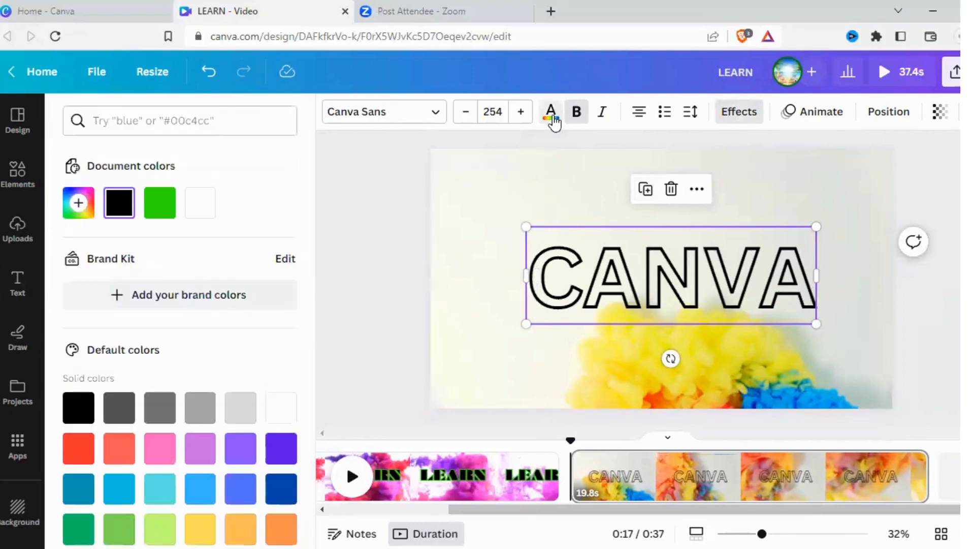
{"action": "left_click", "coordinate": [79, 204]}
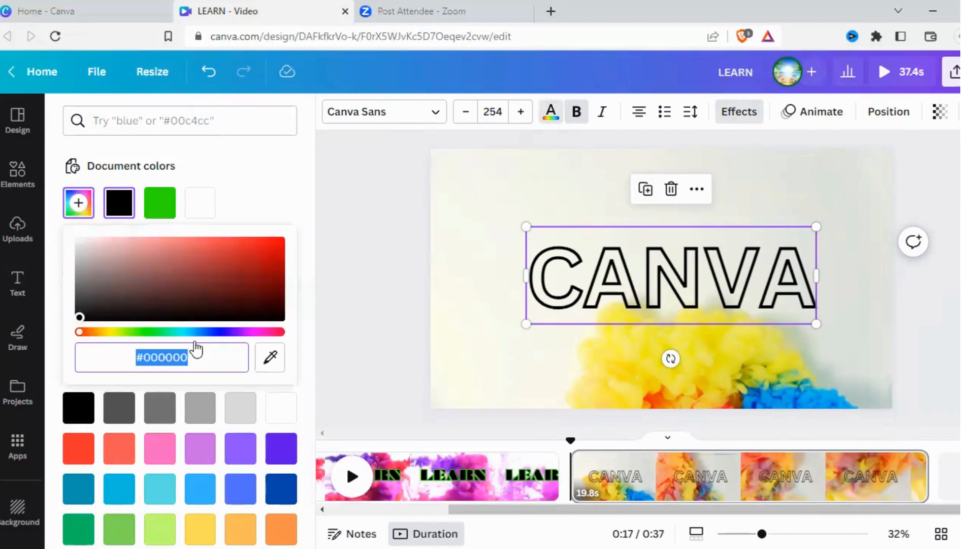
{"action": "left_click_drag", "start_coordinate": [79, 320], "coordinate": [239, 253]}
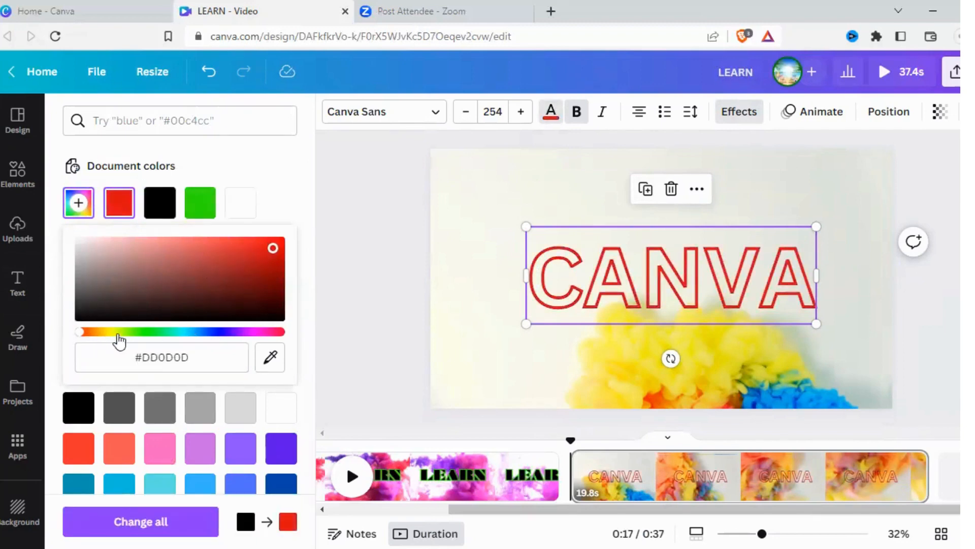
{"action": "left_click_drag", "start_coordinate": [118, 336], "coordinate": [218, 333]}
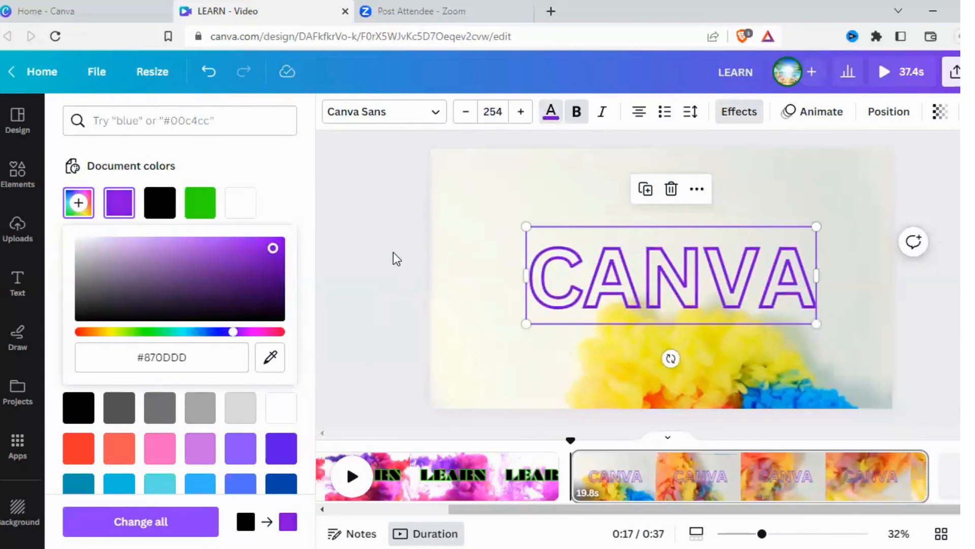
Apply Background Remover to the top smoke clip on the second page
{"action": "left_click", "coordinate": [508, 226]}
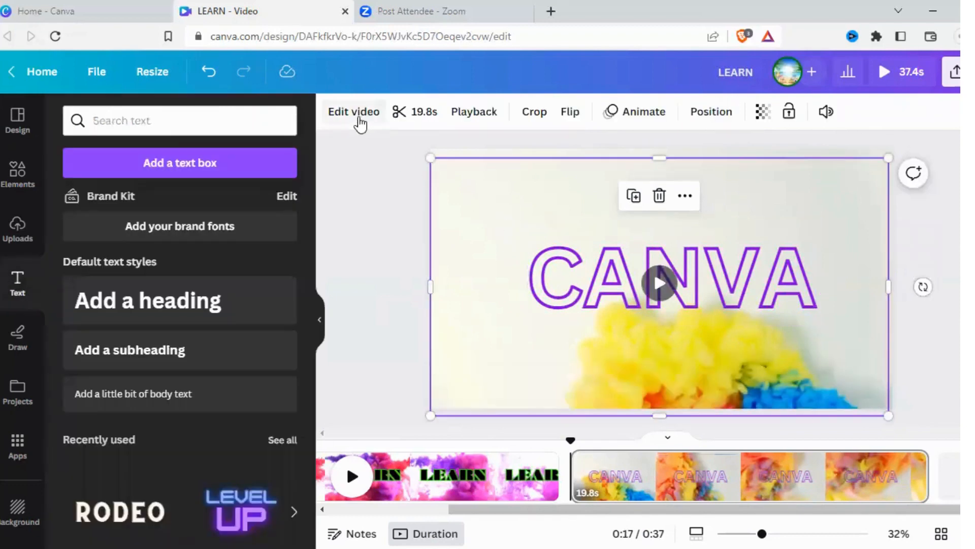
{"action": "left_click", "coordinate": [359, 118]}
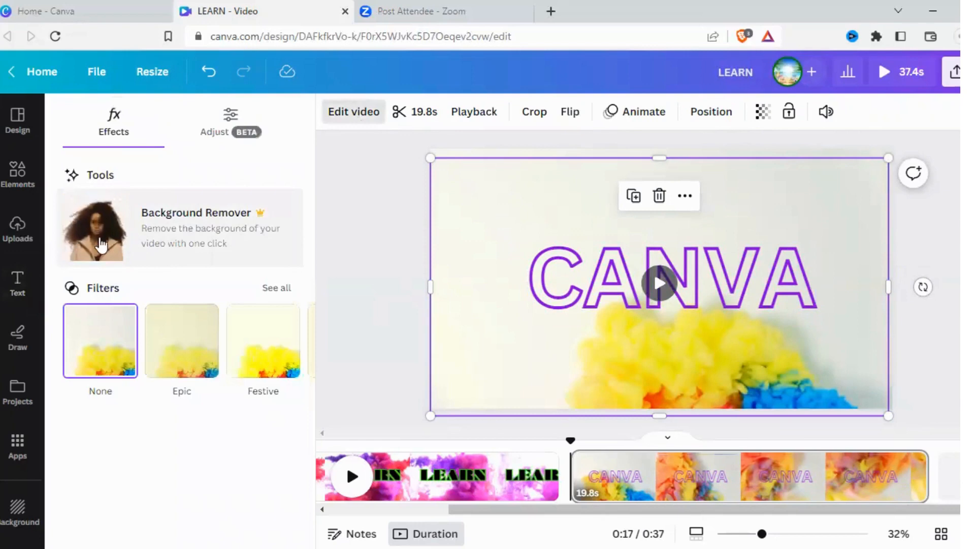
{"action": "left_click", "coordinate": [101, 243]}
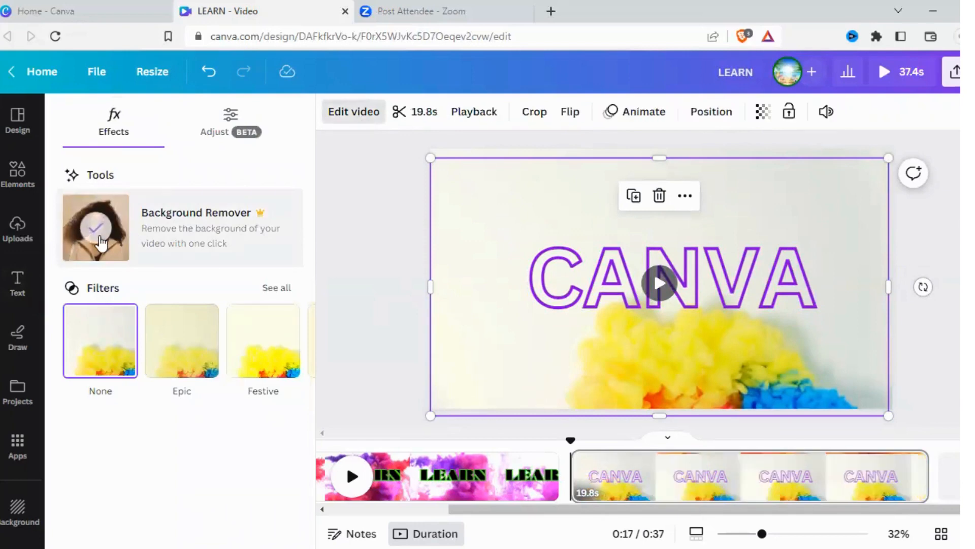
Align the hollow purple CANVA text exactly over the solid black heading and play back the page
{"action": "left_click", "coordinate": [577, 286]}
{"action": "left_click_drag", "start_coordinate": [577, 287], "coordinate": [572, 284]}
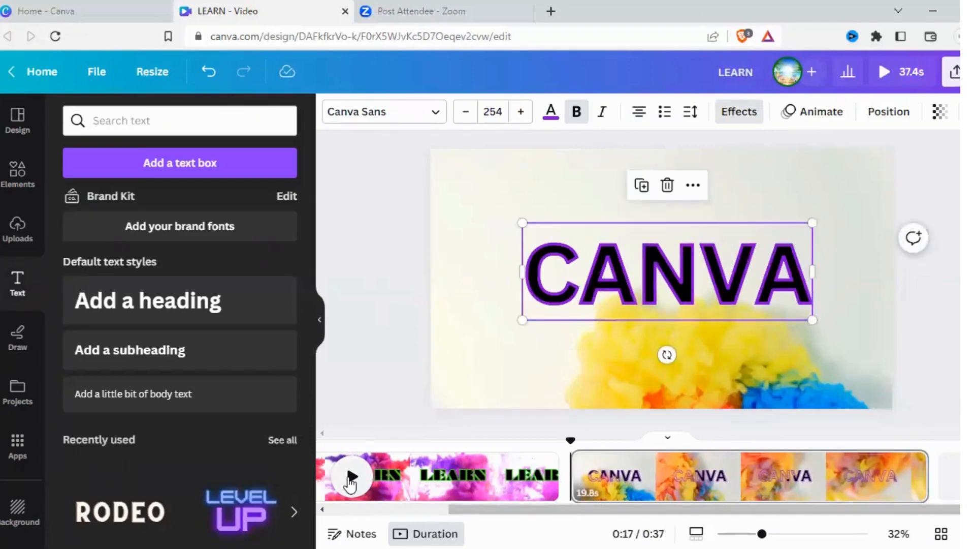
{"action": "left_click", "coordinate": [351, 480]}
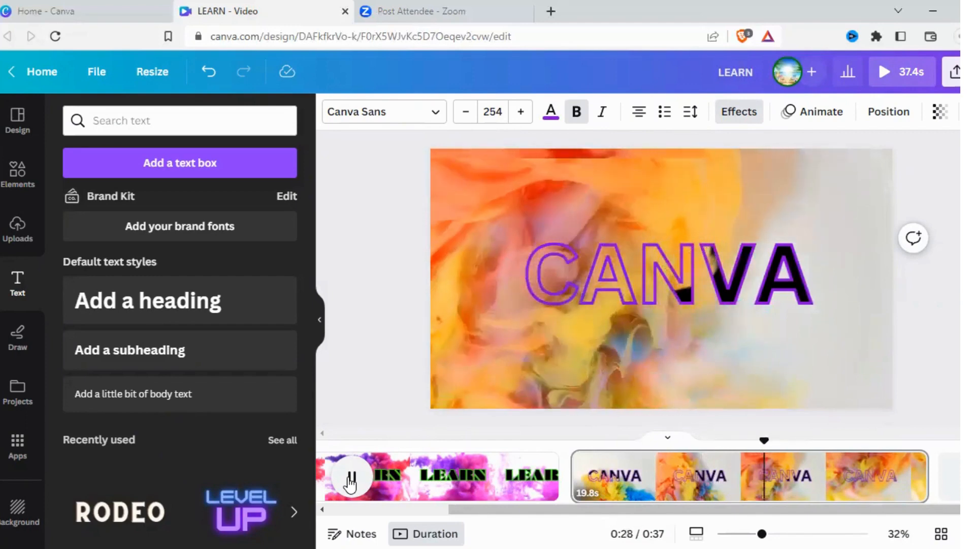
Stretch the top smoke clip's upper edge to meet the top of the page
{"action": "left_click", "coordinate": [607, 201]}
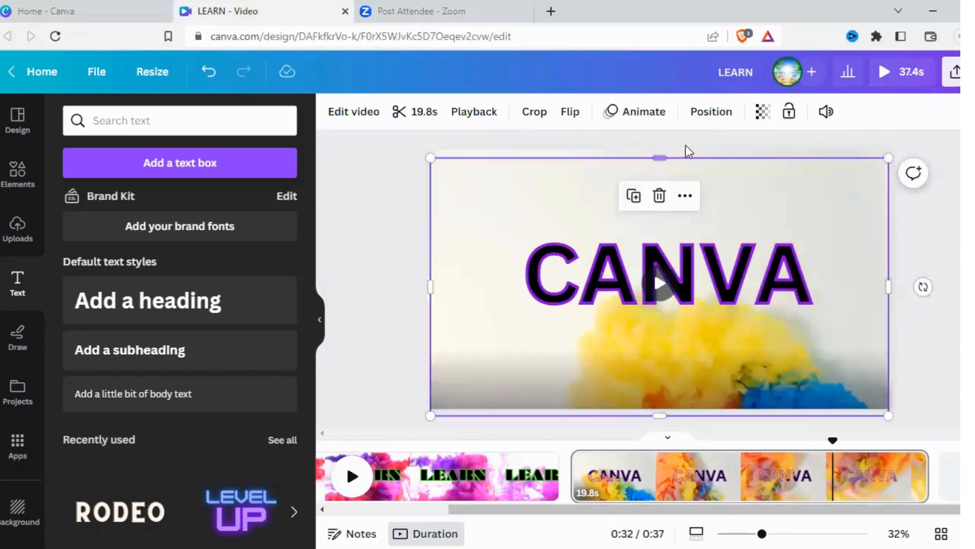
{"action": "left_click_drag", "start_coordinate": [659, 157], "coordinate": [658, 144]}
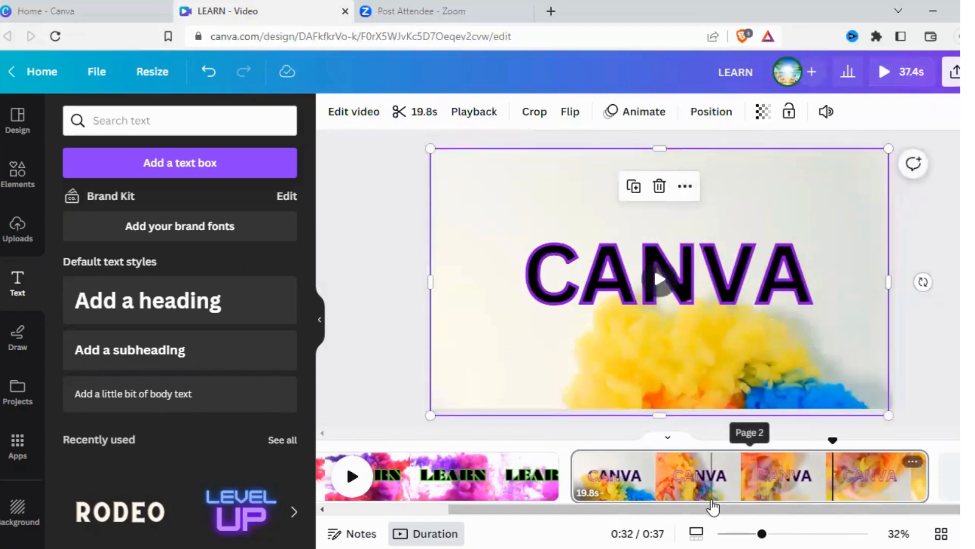
Add a blank third page after the CANVA page and browse the recently used elements
{"action": "left_click_drag", "start_coordinate": [712, 508], "coordinate": [738, 516]}
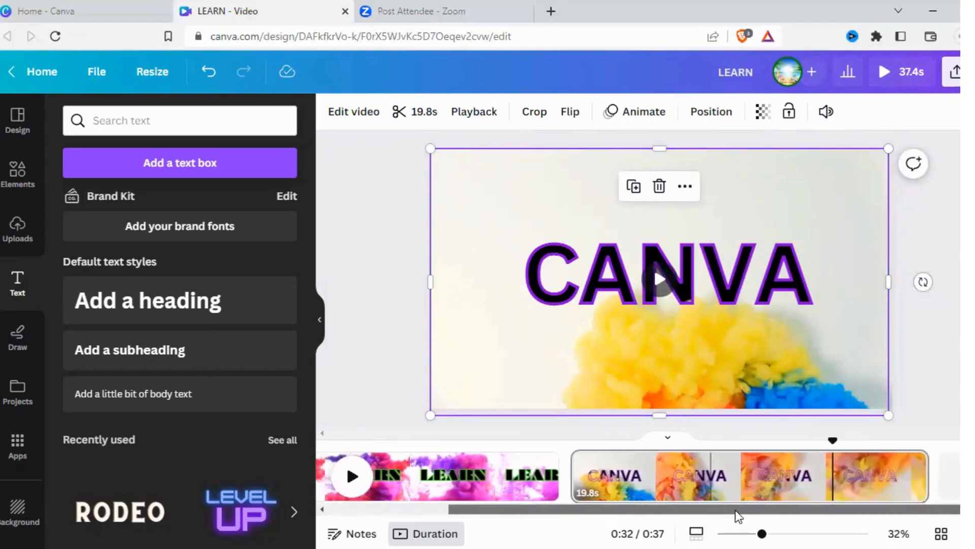
{"action": "left_click", "coordinate": [949, 476]}
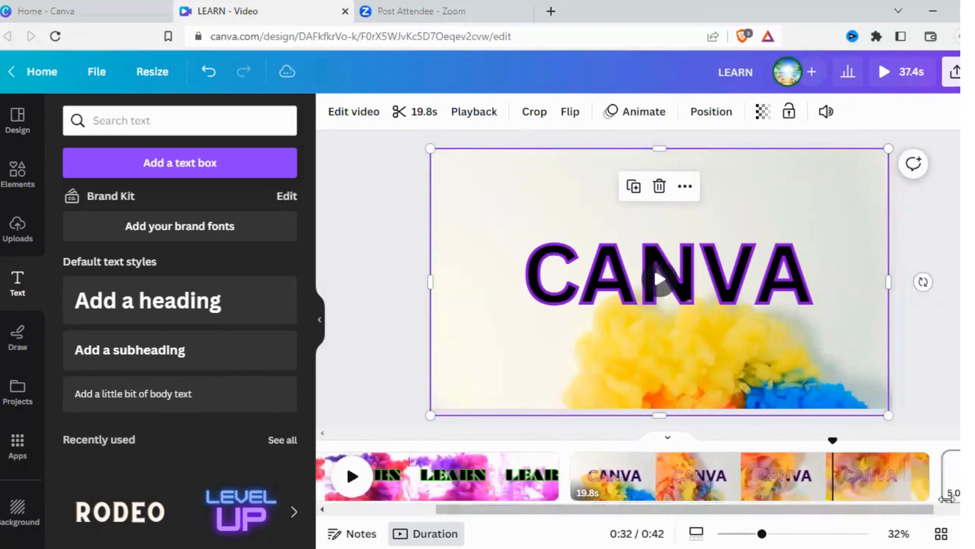
{"action": "left_click", "coordinate": [18, 186]}
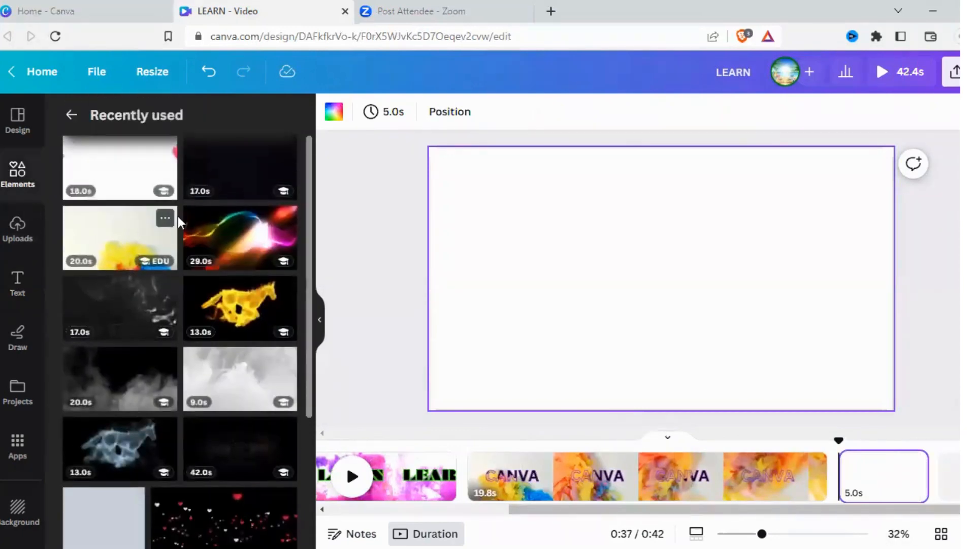
{"action": "scroll", "coordinate": [178, 203], "scroll_direction": "down", "scroll_amount": 4}
{"action": "scroll", "coordinate": [182, 207], "scroll_direction": "up", "scroll_amount": 4}
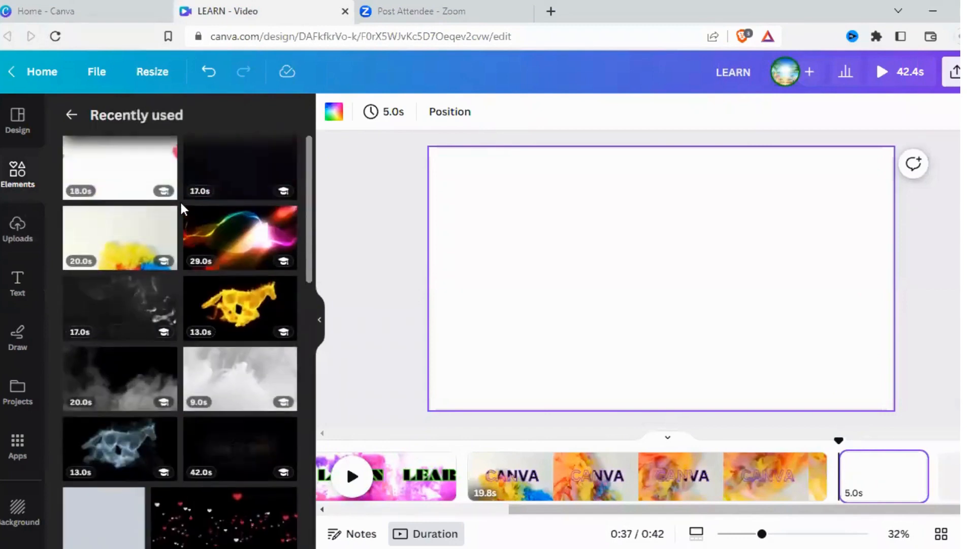
Search the elements for "color paints mix under water" videos and add the 14-second pink and white clip to the third page
{"action": "left_click", "coordinate": [72, 116]}
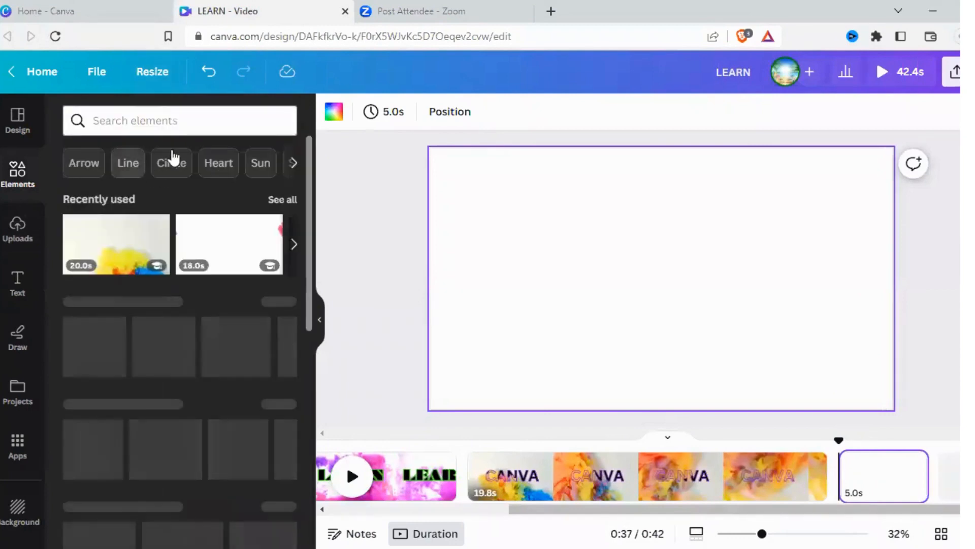
{"action": "left_click", "coordinate": [212, 119]}
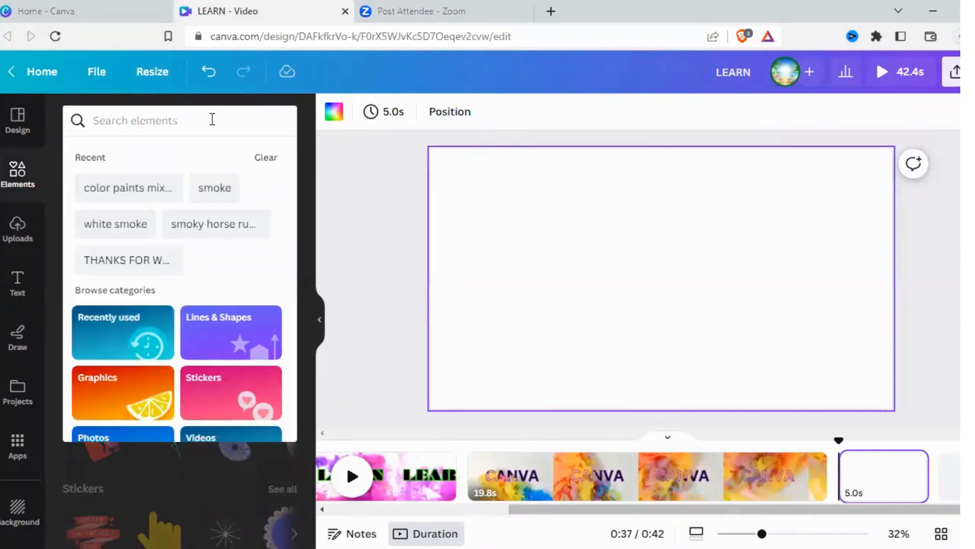
{"action": "left_click", "coordinate": [156, 184]}
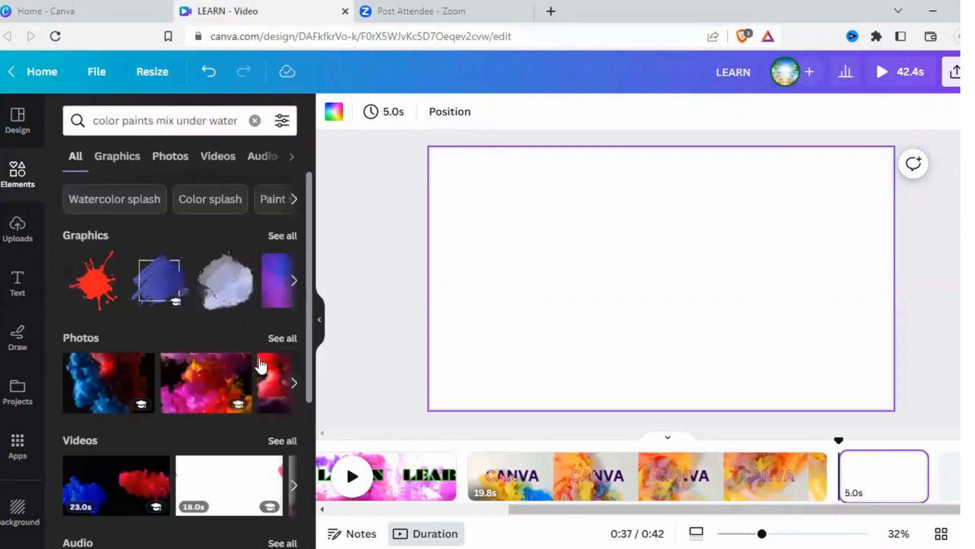
{"action": "left_click", "coordinate": [279, 338]}
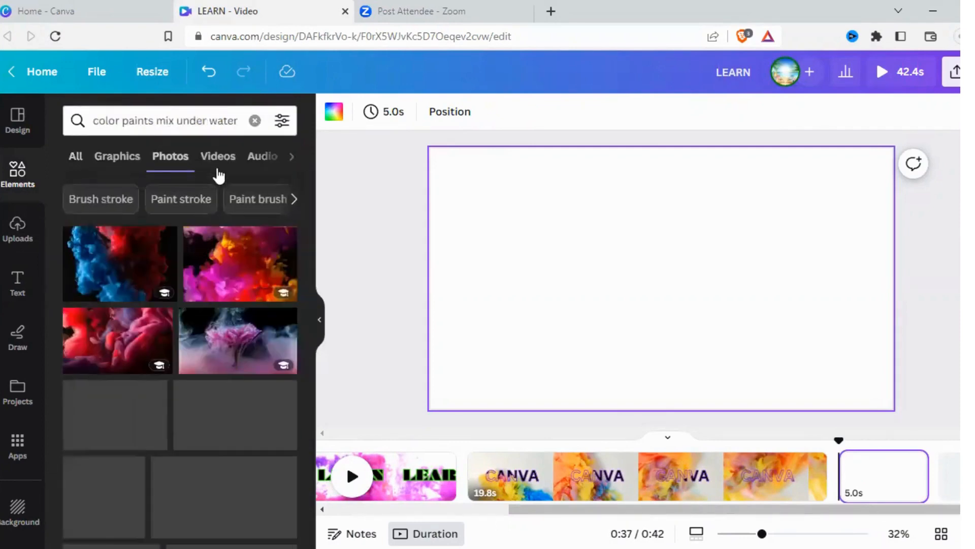
{"action": "left_click", "coordinate": [218, 158]}
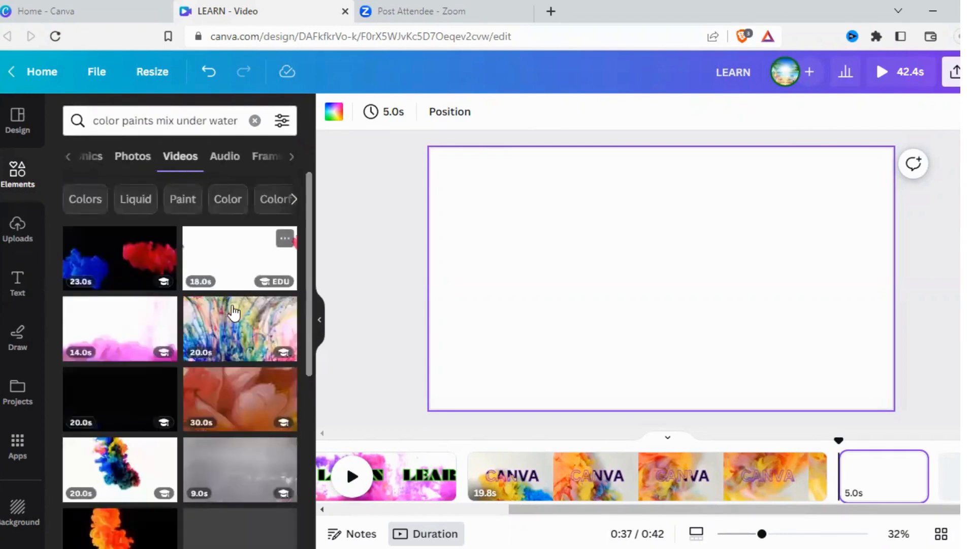
{"action": "scroll", "coordinate": [232, 315], "scroll_direction": "down", "scroll_amount": 1}
{"action": "scroll", "coordinate": [232, 315], "scroll_direction": "down", "scroll_amount": 3}
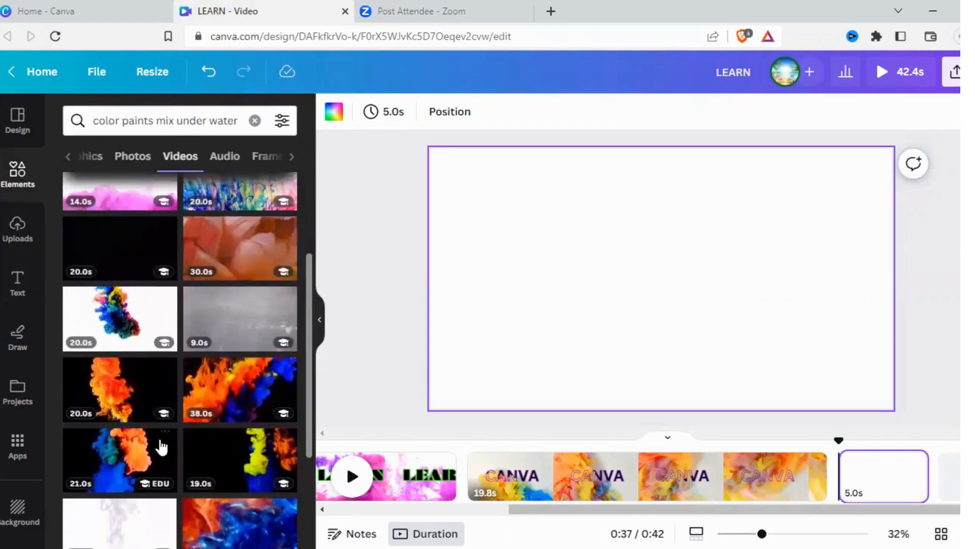
{"action": "scroll", "coordinate": [161, 447], "scroll_direction": "up", "scroll_amount": 3}
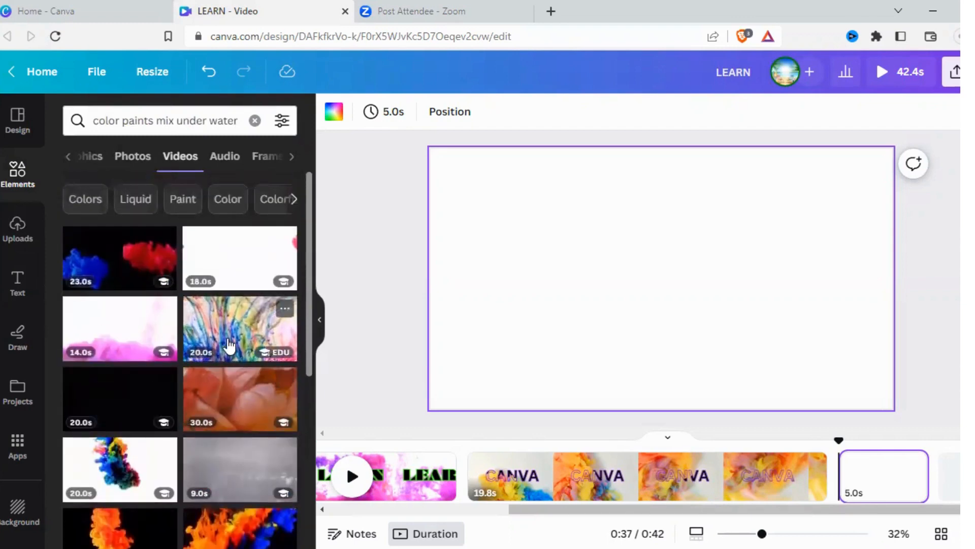
{"action": "left_click", "coordinate": [106, 336]}
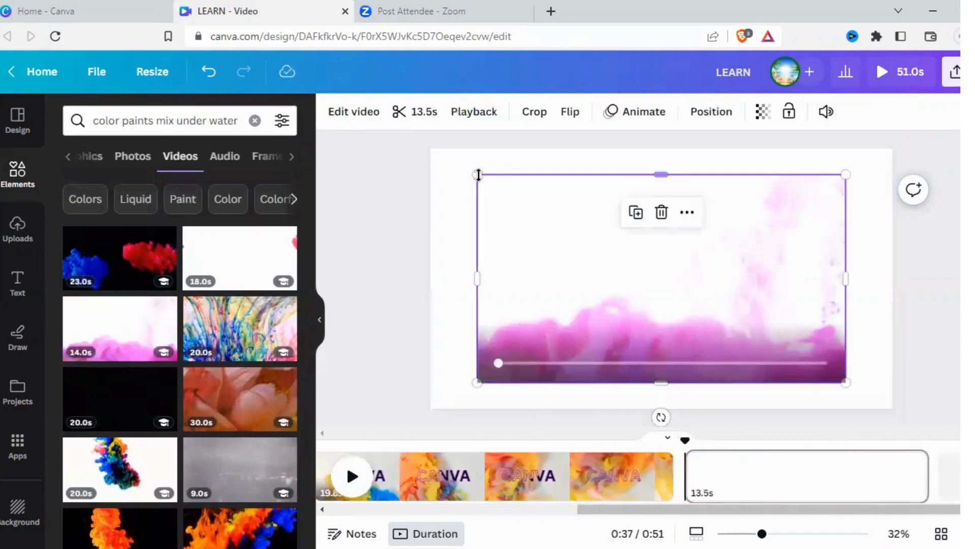
Enlarge the pink smoke clip to fill the third page and duplicate it, leaving the copy offset slightly downward
{"action": "left_click_drag", "start_coordinate": [478, 175], "coordinate": [427, 158]}
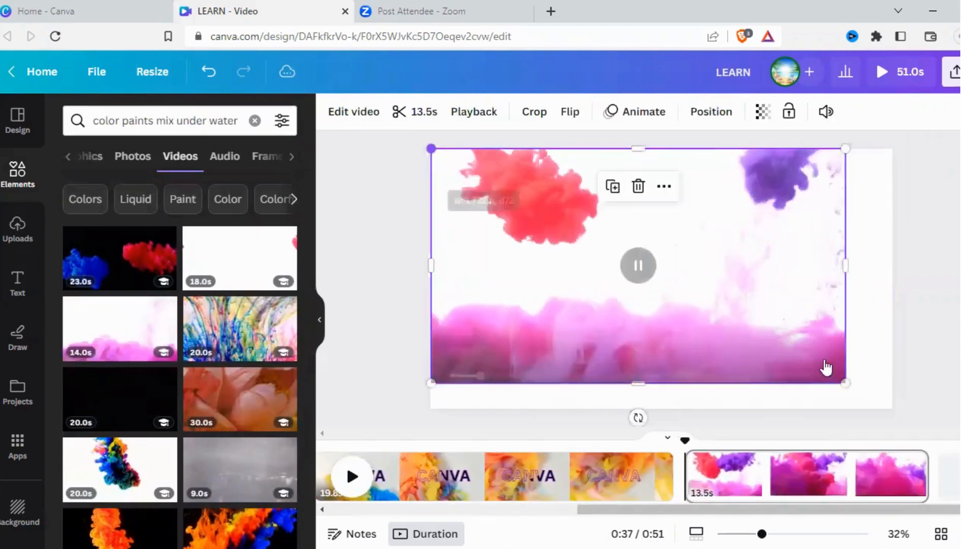
{"action": "left_click_drag", "start_coordinate": [845, 383], "coordinate": [890, 403]}
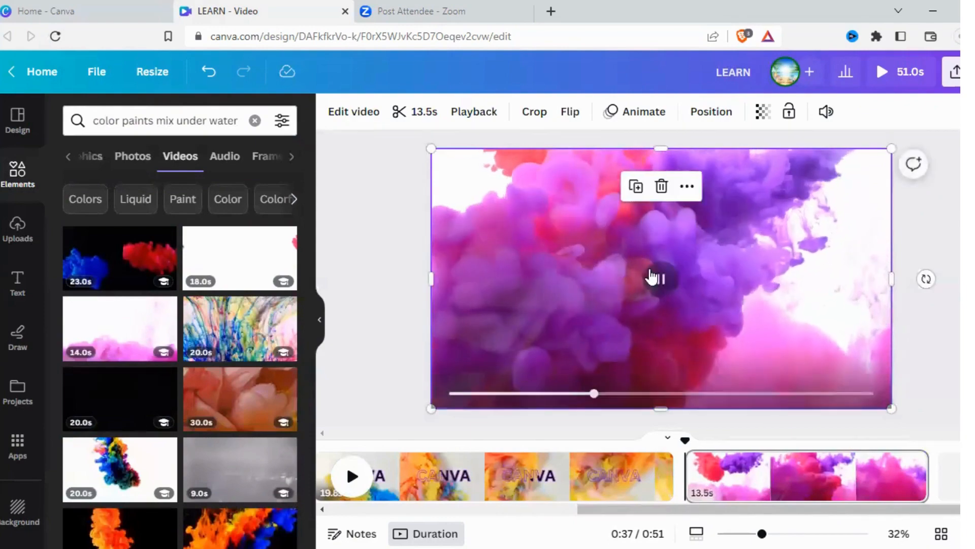
{"action": "left_click", "coordinate": [635, 186]}
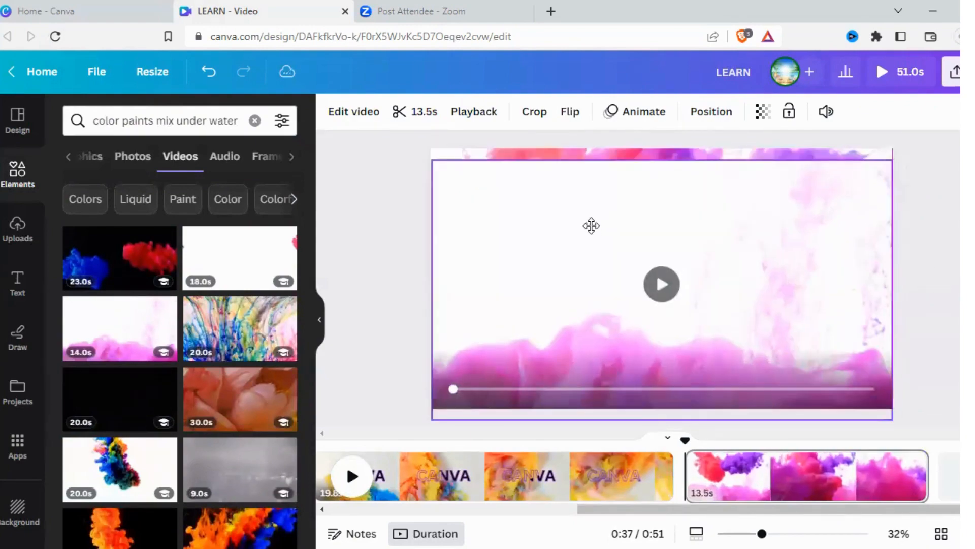
{"action": "left_click", "coordinate": [591, 225]}
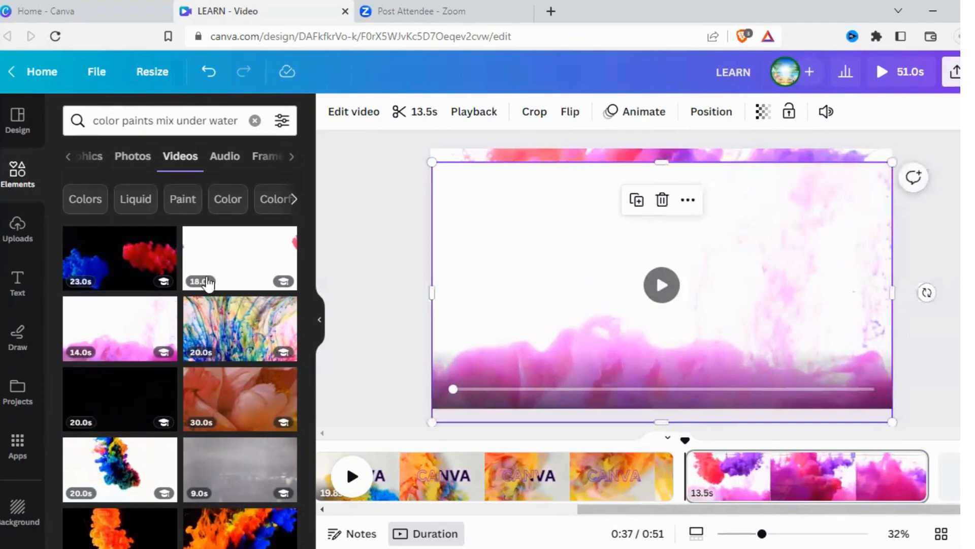
Add a heading reading "WITH US" to the third page and enlarge it to about size 219 across the middle
{"action": "left_click", "coordinate": [18, 294]}
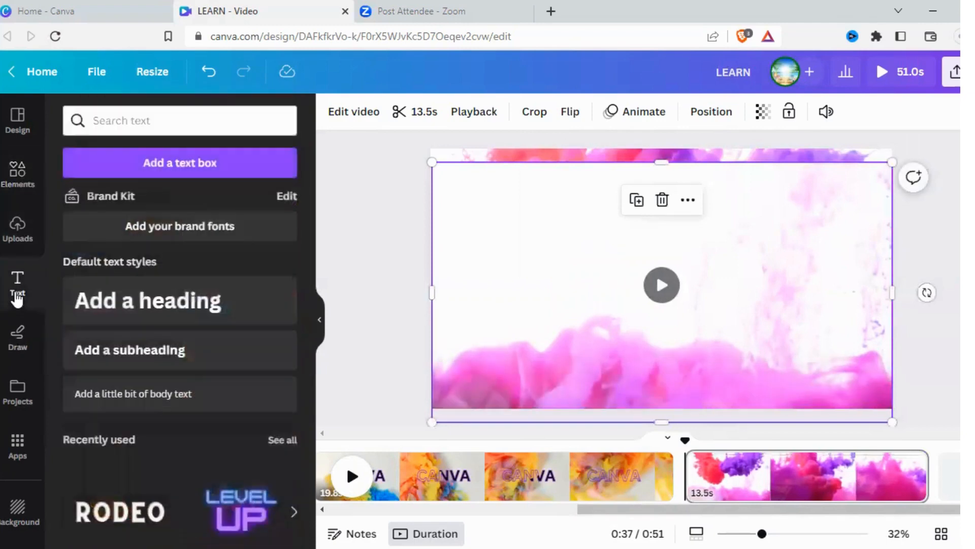
{"action": "scroll", "coordinate": [172, 323], "scroll_direction": "down", "scroll_amount": 3}
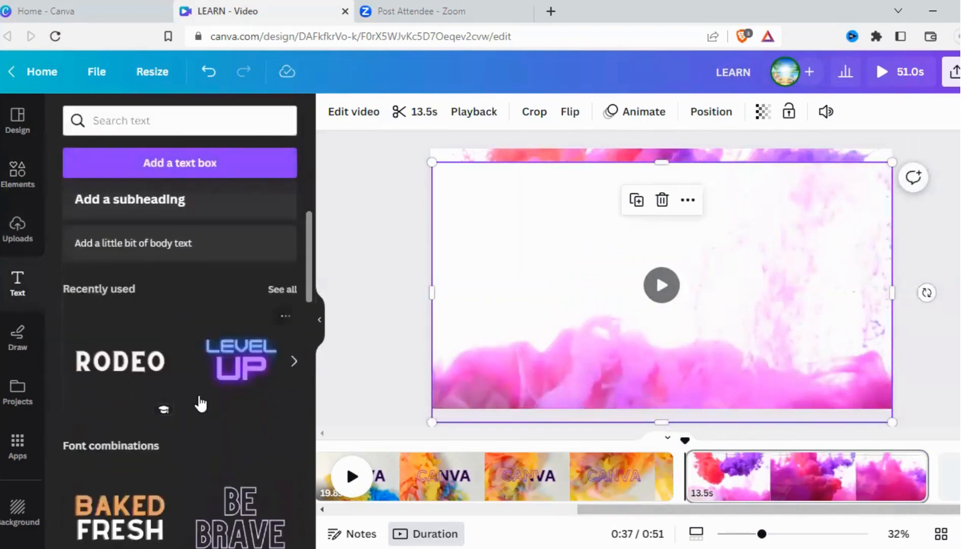
{"action": "scroll", "coordinate": [198, 399], "scroll_direction": "down", "scroll_amount": 3}
{"action": "scroll", "coordinate": [198, 403], "scroll_direction": "up", "scroll_amount": 6}
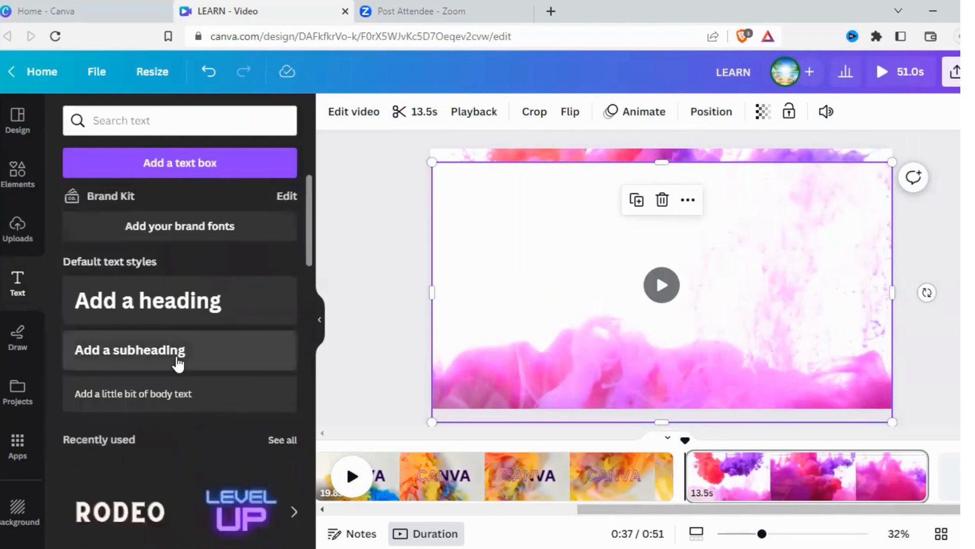
{"action": "left_click", "coordinate": [173, 307]}
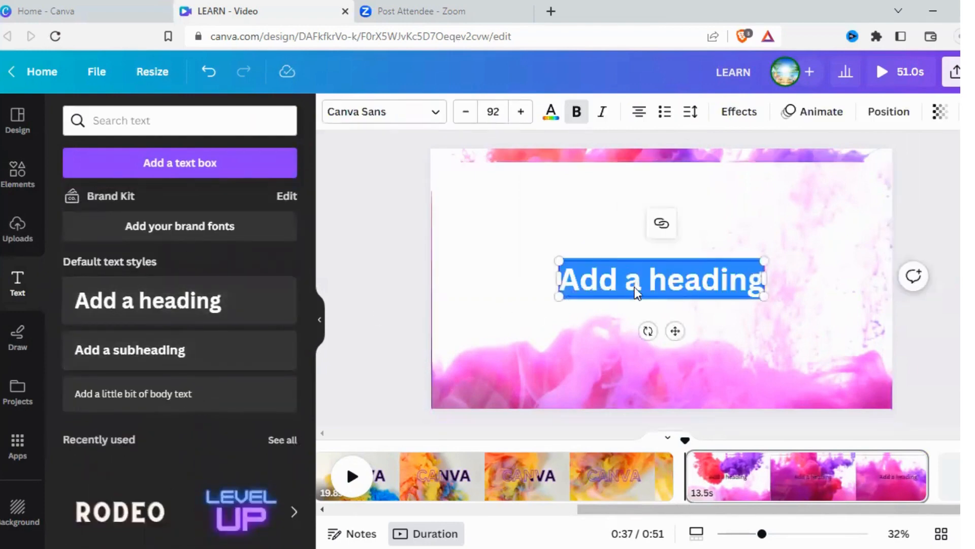
{"action": "type", "text": "WITH US"}
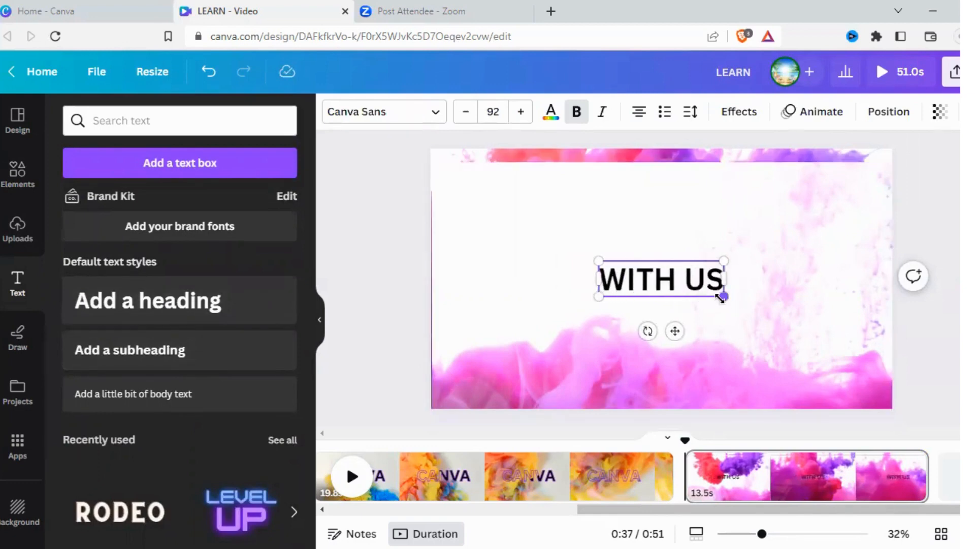
{"action": "left_click_drag", "start_coordinate": [722, 298], "coordinate": [814, 321]}
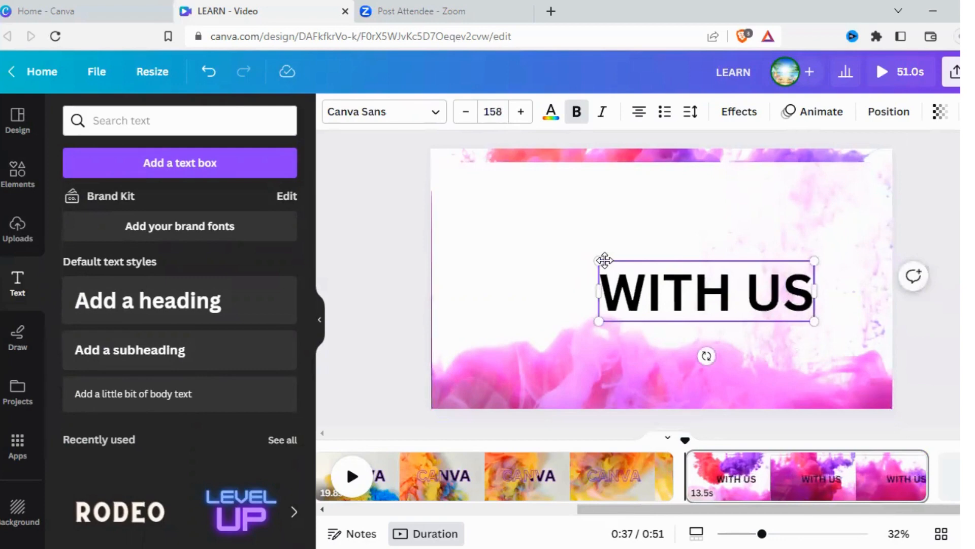
{"action": "left_click_drag", "start_coordinate": [599, 260], "coordinate": [516, 237]}
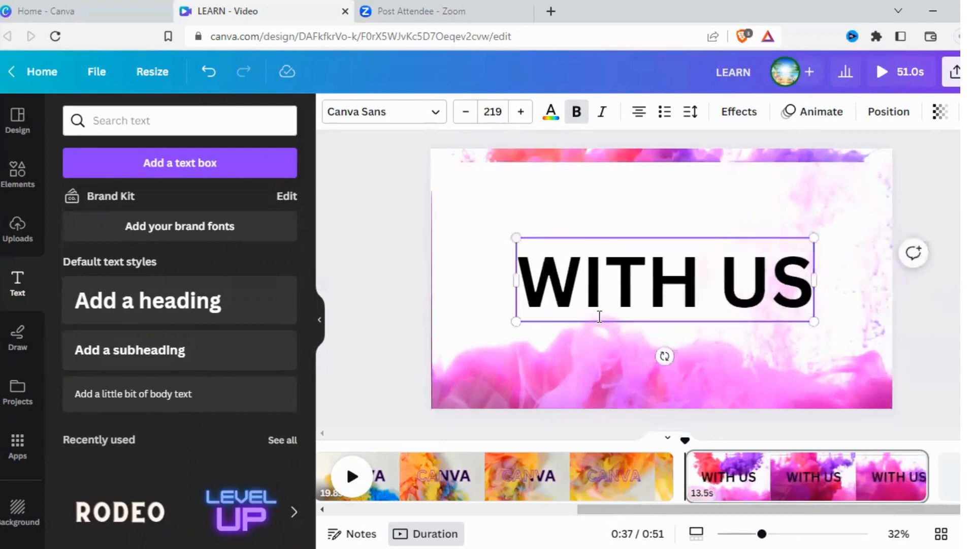
Send the WITH US text one layer backward, behind the top smoke clip
{"action": "left_click", "coordinate": [729, 363]}
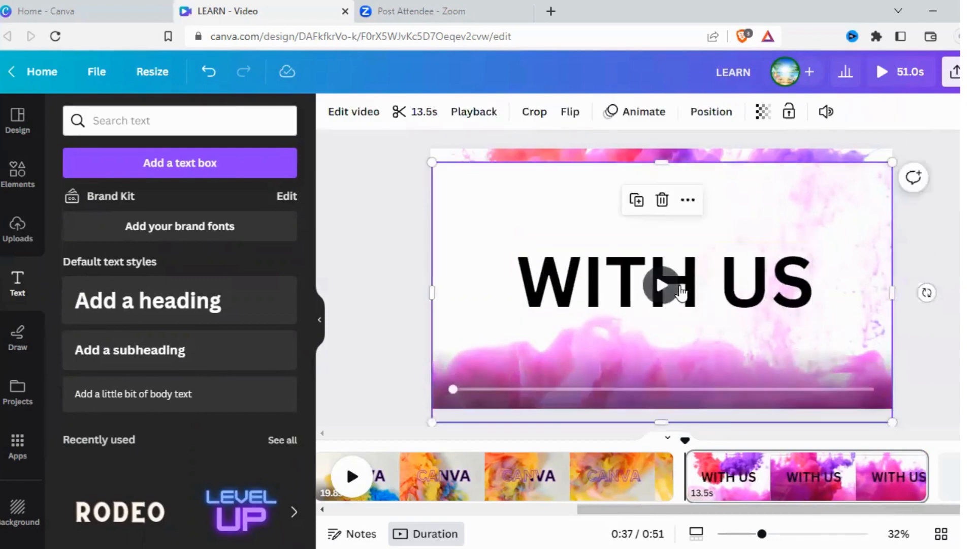
{"action": "left_click", "coordinate": [684, 286]}
{"action": "left_click", "coordinate": [687, 285]}
{"action": "right_click", "coordinate": [687, 285]}
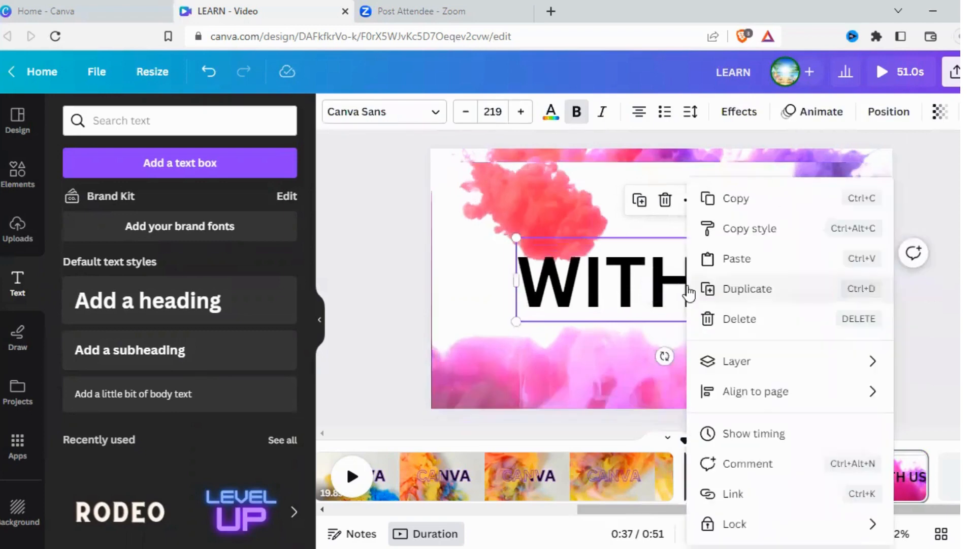
{"action": "mouse_move", "coordinate": [760, 361]}
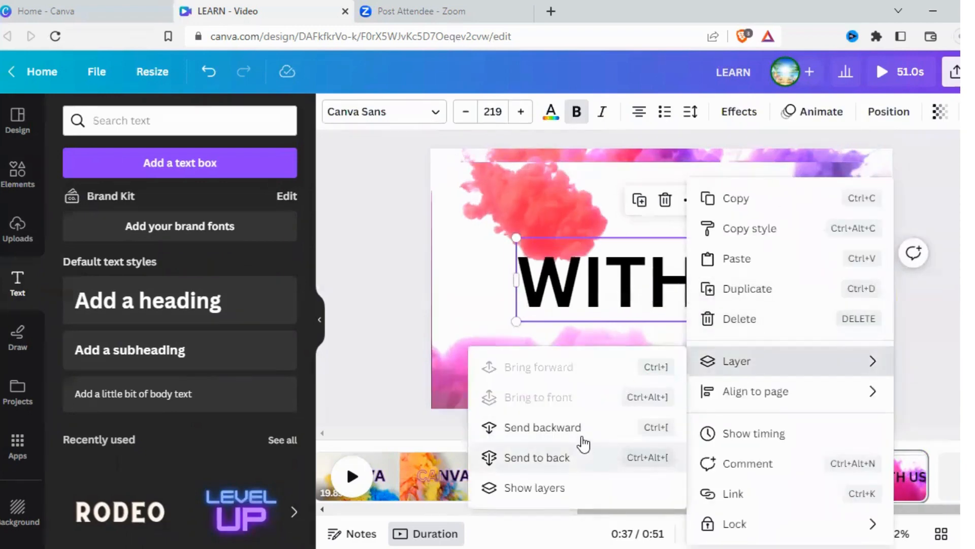
{"action": "left_click", "coordinate": [582, 431]}
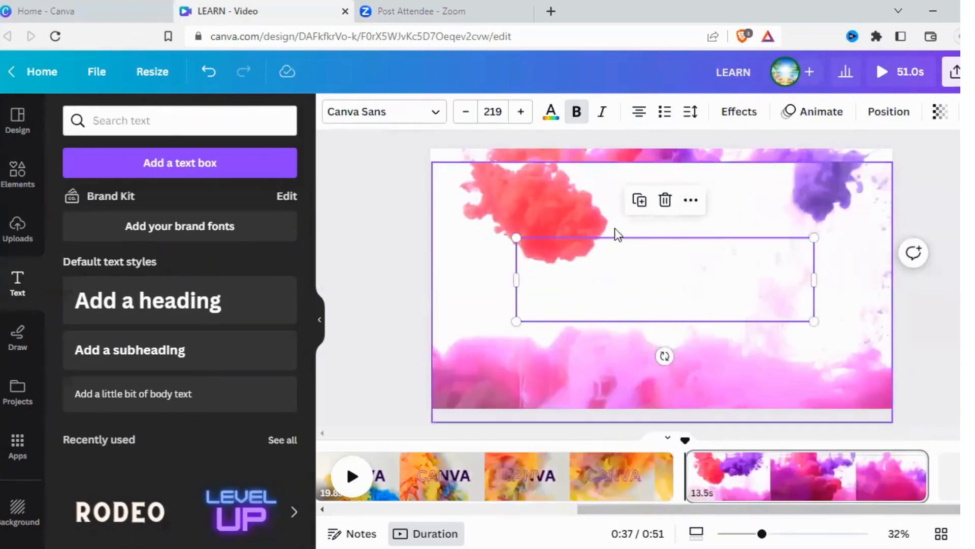
Duplicate the WITH US text and apply the Hollow effect to the copy
{"action": "left_click", "coordinate": [639, 202]}
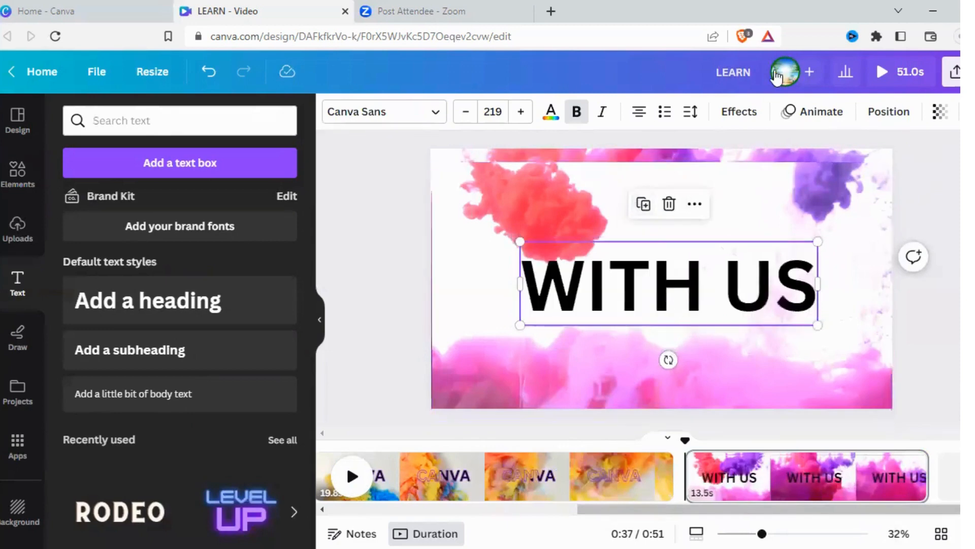
{"action": "left_click", "coordinate": [738, 114]}
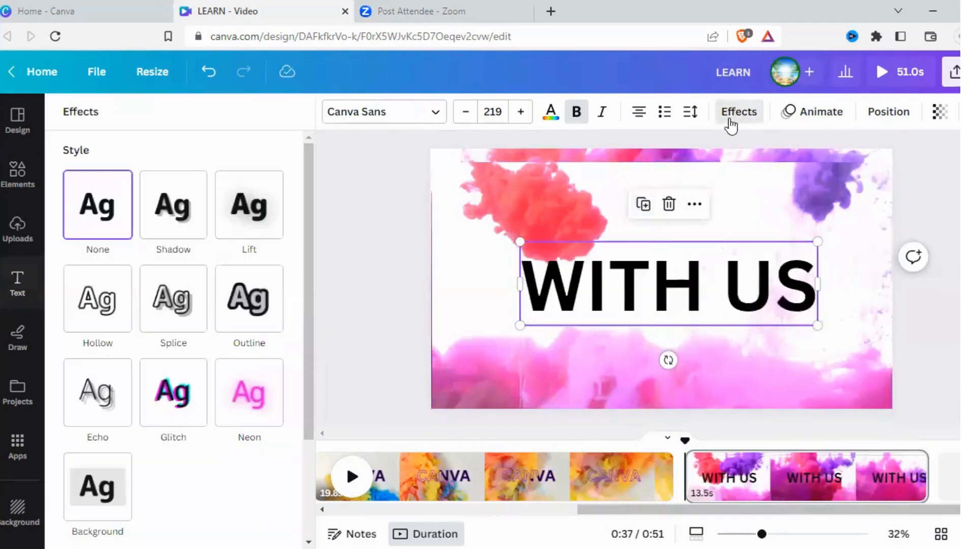
{"action": "left_click", "coordinate": [111, 315]}
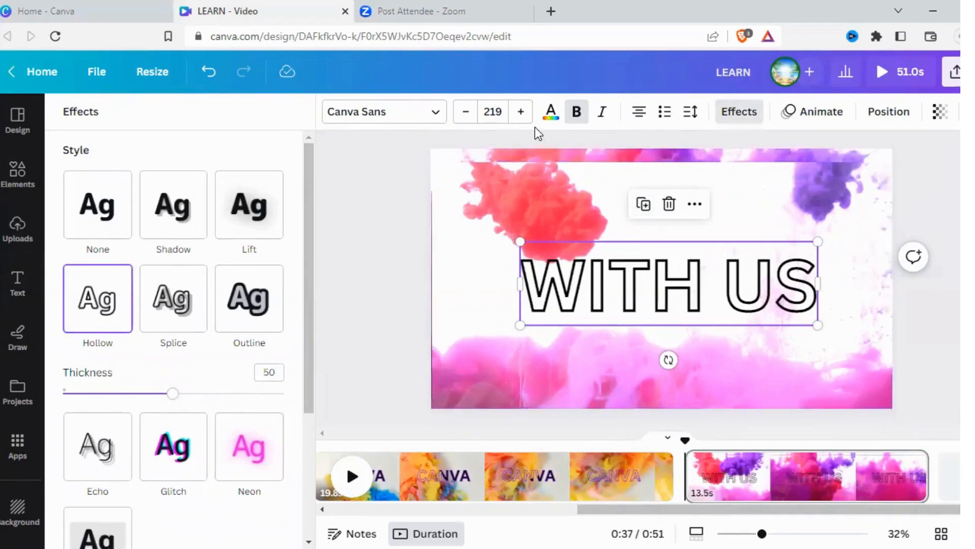
Set the hollow WITH US copy's color to custom teal #0D9B92
{"action": "left_click", "coordinate": [550, 112]}
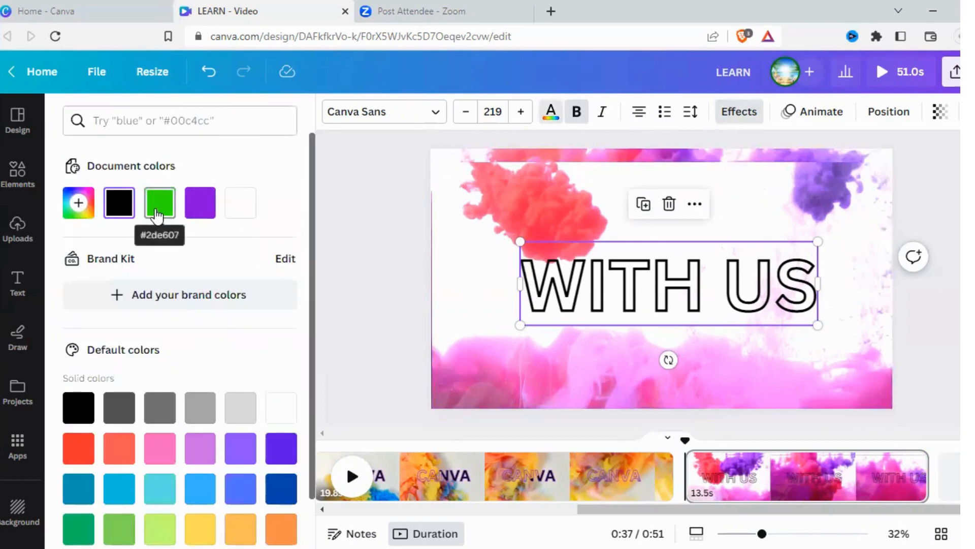
{"action": "left_click", "coordinate": [77, 202]}
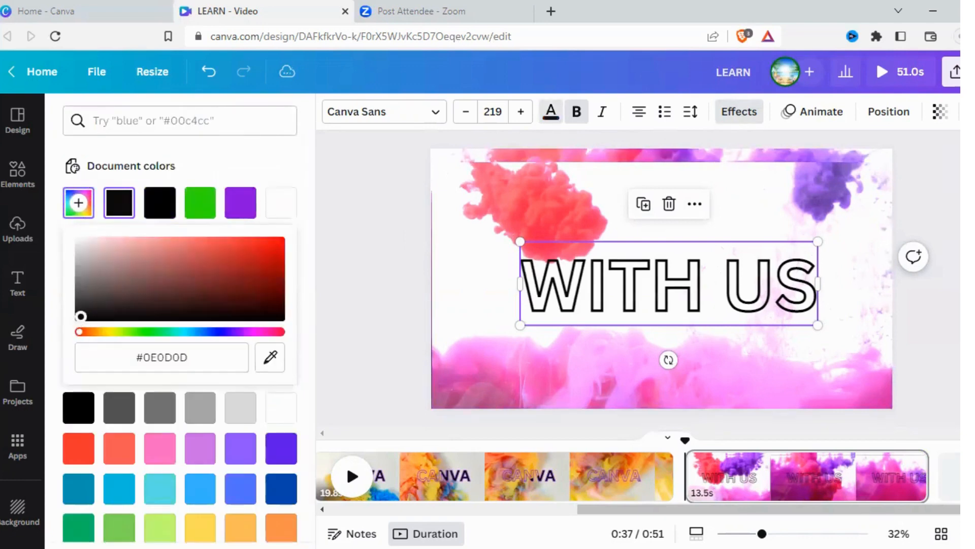
{"action": "left_click_drag", "start_coordinate": [218, 264], "coordinate": [268, 246]}
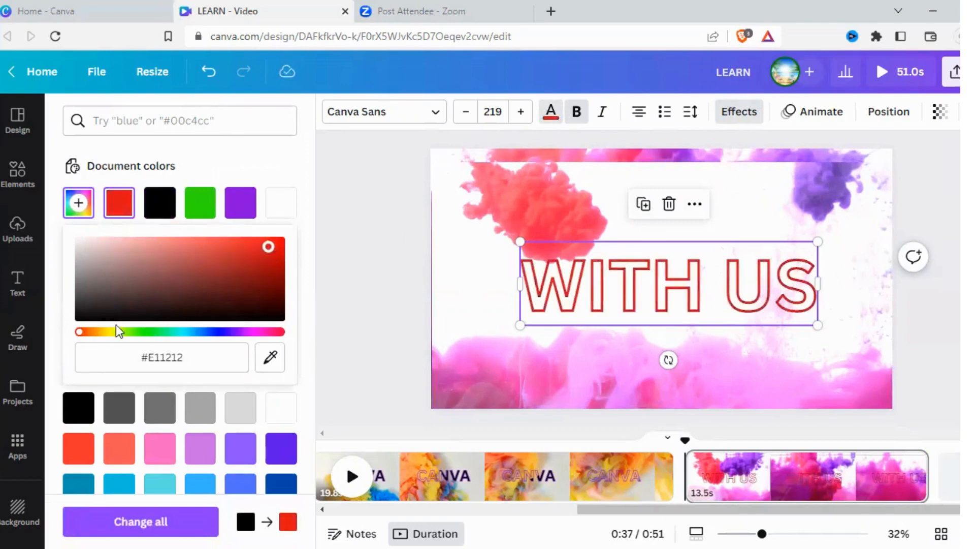
{"action": "left_click_drag", "start_coordinate": [79, 333], "coordinate": [178, 339]}
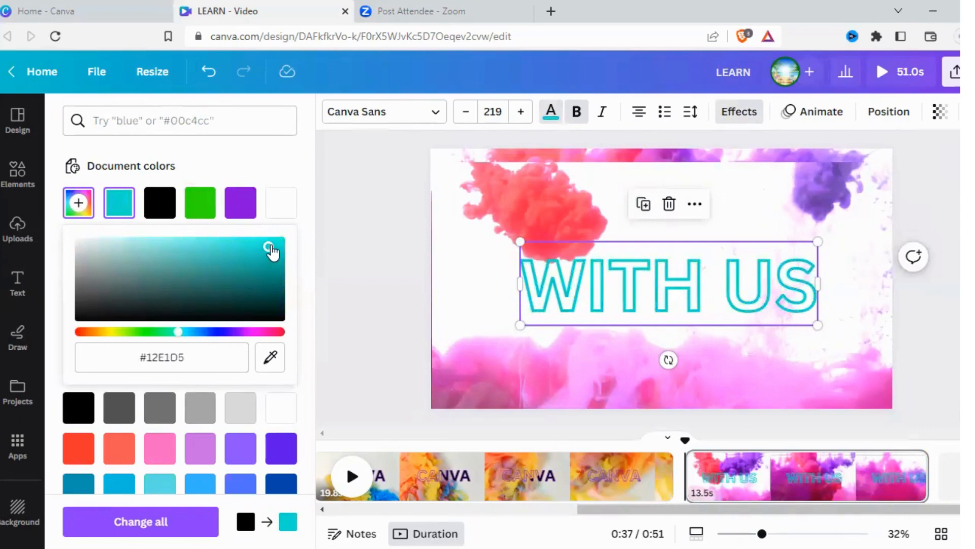
{"action": "left_click_drag", "start_coordinate": [268, 247], "coordinate": [268, 270]}
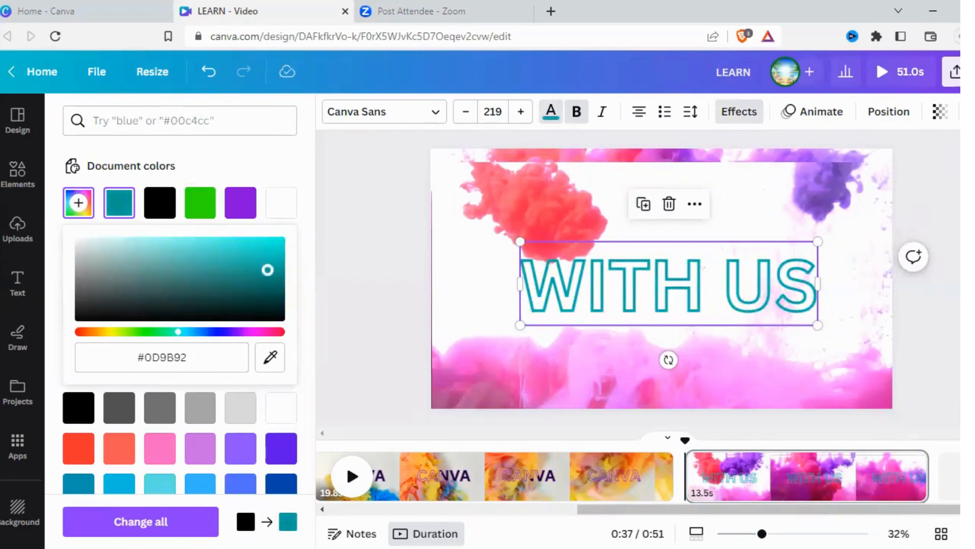
Remove the top smoke clip's background and align the hollow WITH US copy exactly over the solid text
{"action": "left_click", "coordinate": [459, 212]}
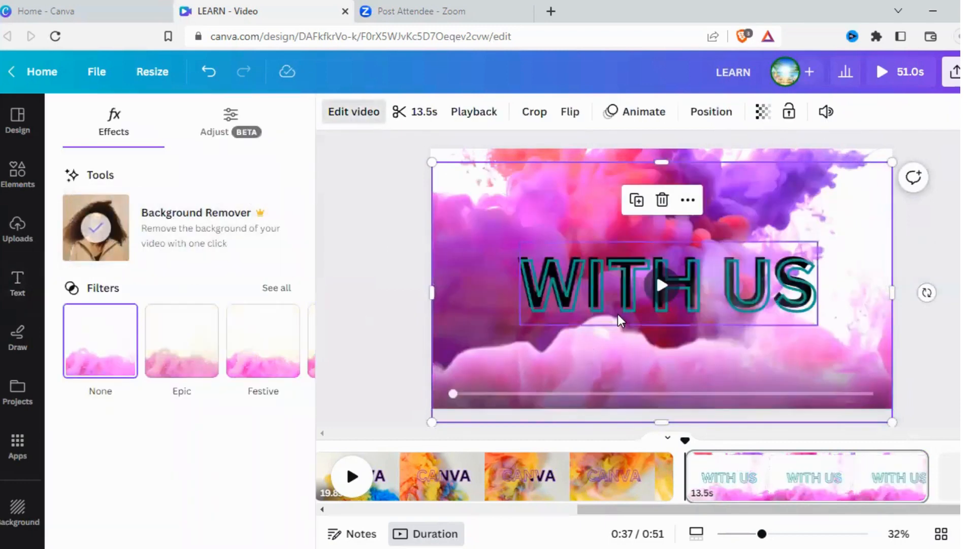
{"action": "left_click", "coordinate": [611, 294]}
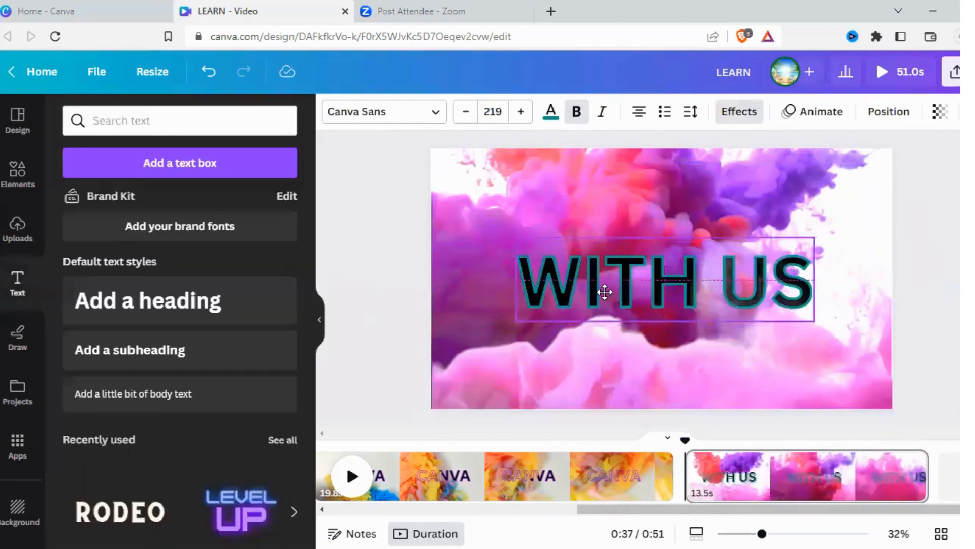
Stretch the top smoke clip to the page's upper and left edges and play the third page
{"action": "left_click", "coordinate": [517, 197]}
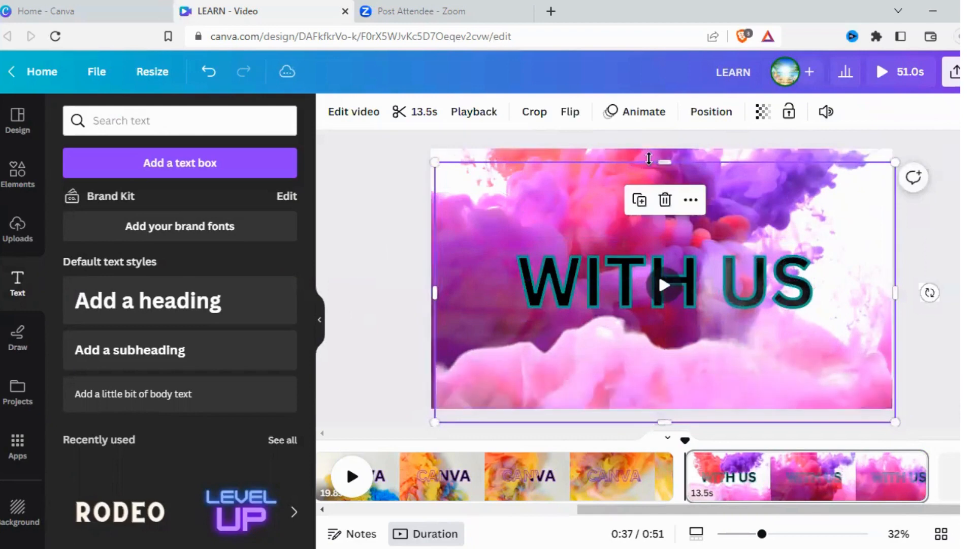
{"action": "left_click_drag", "start_coordinate": [657, 163], "coordinate": [653, 149]}
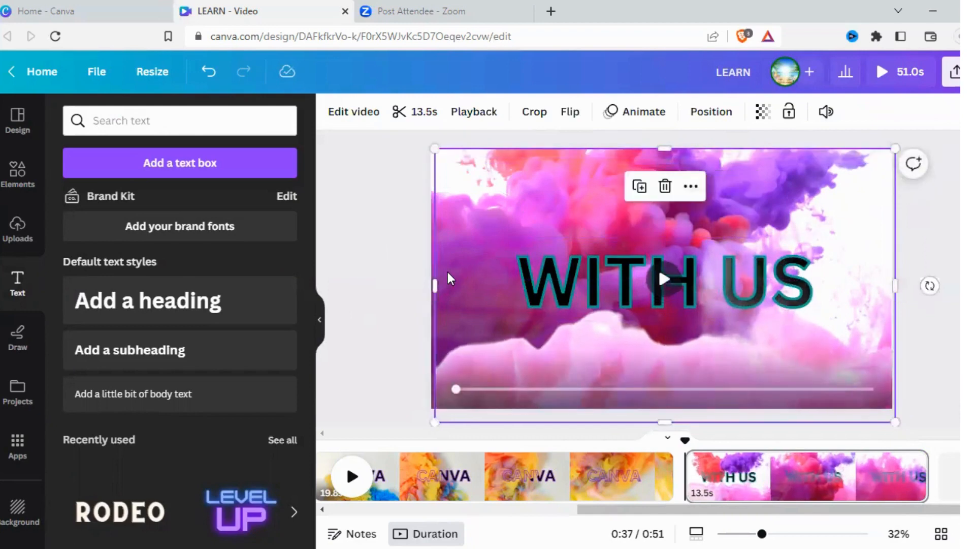
{"action": "left_click_drag", "start_coordinate": [438, 283], "coordinate": [430, 283]}
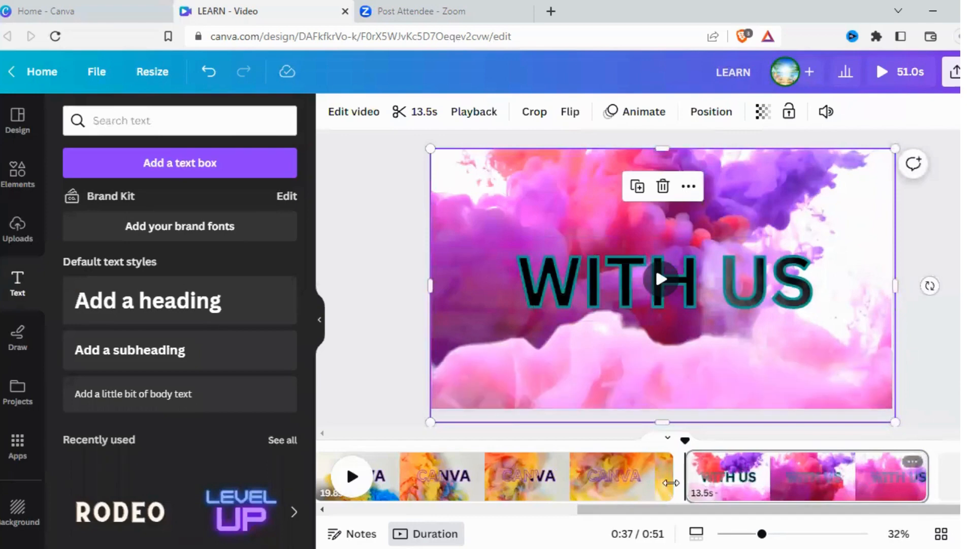
{"action": "left_click", "coordinate": [352, 476]}
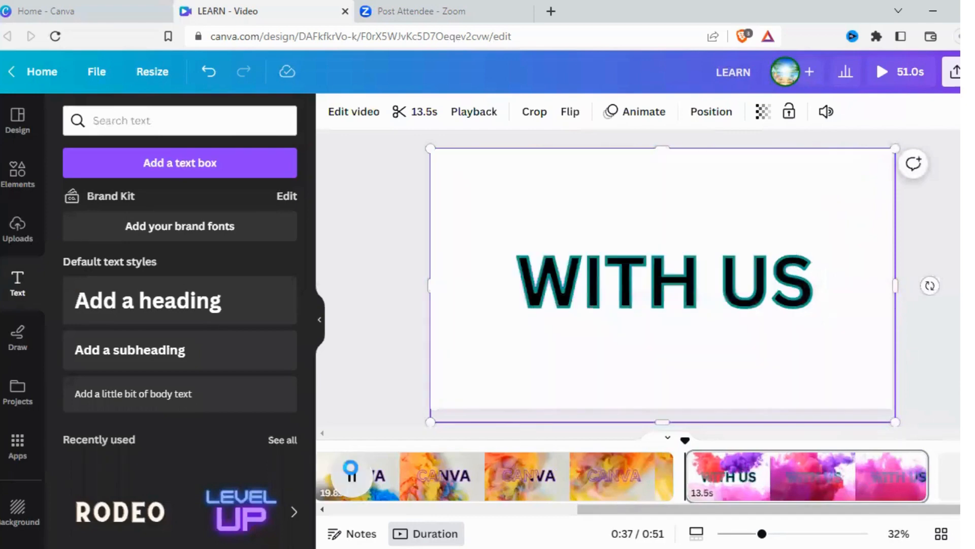